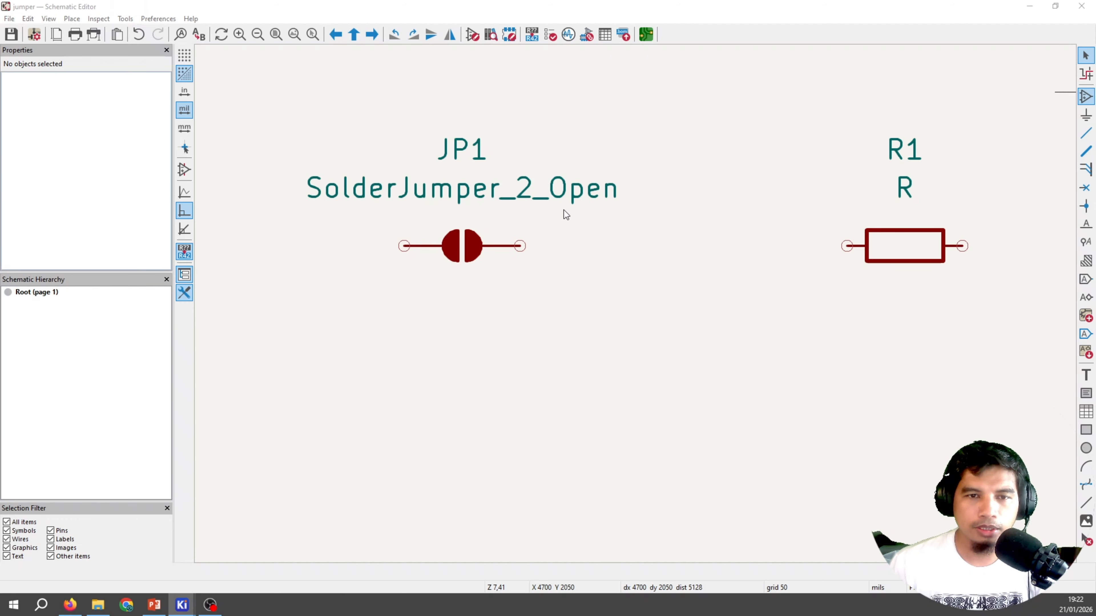
Step: Search the symbol library for "jumper" and preview the two-pole jumper and three-pole solder jumper variants without placing one
type("jump")
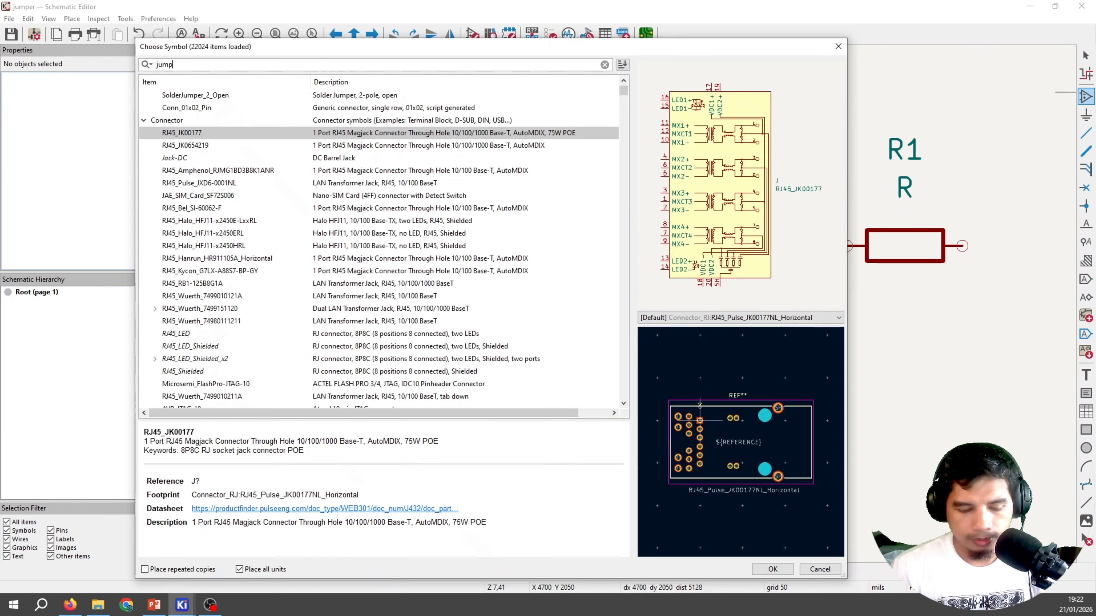
type("er")
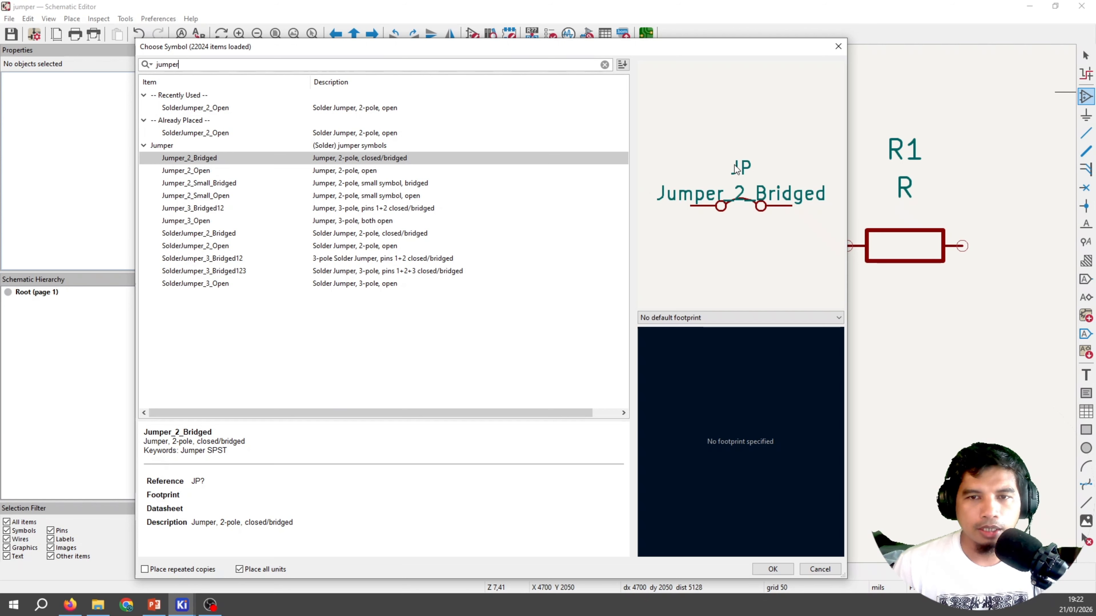
left_click(184, 170)
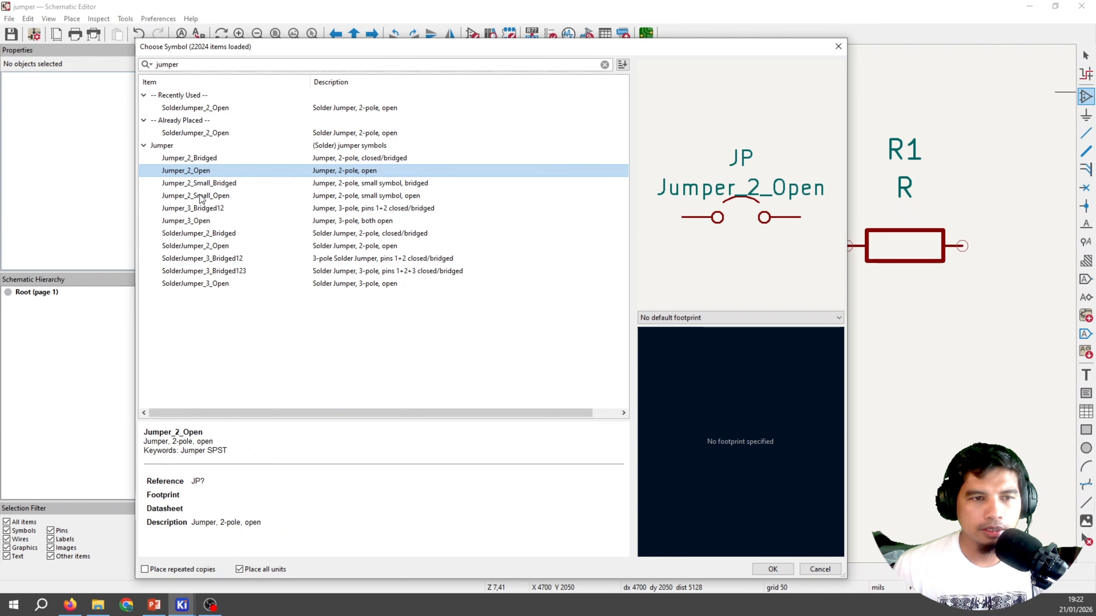
left_click(201, 184)
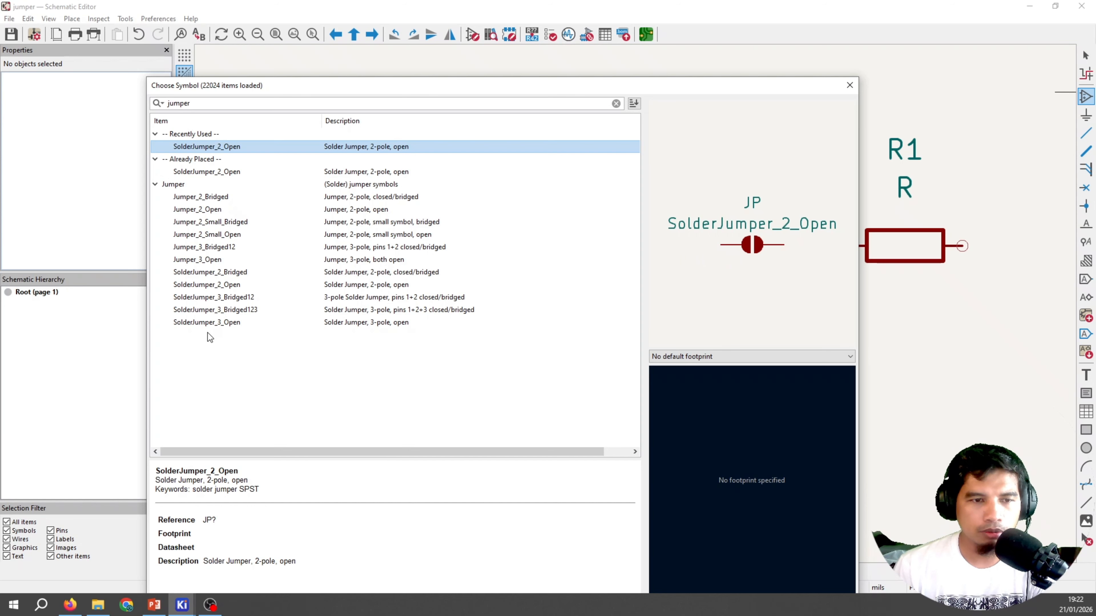
left_click(216, 322)
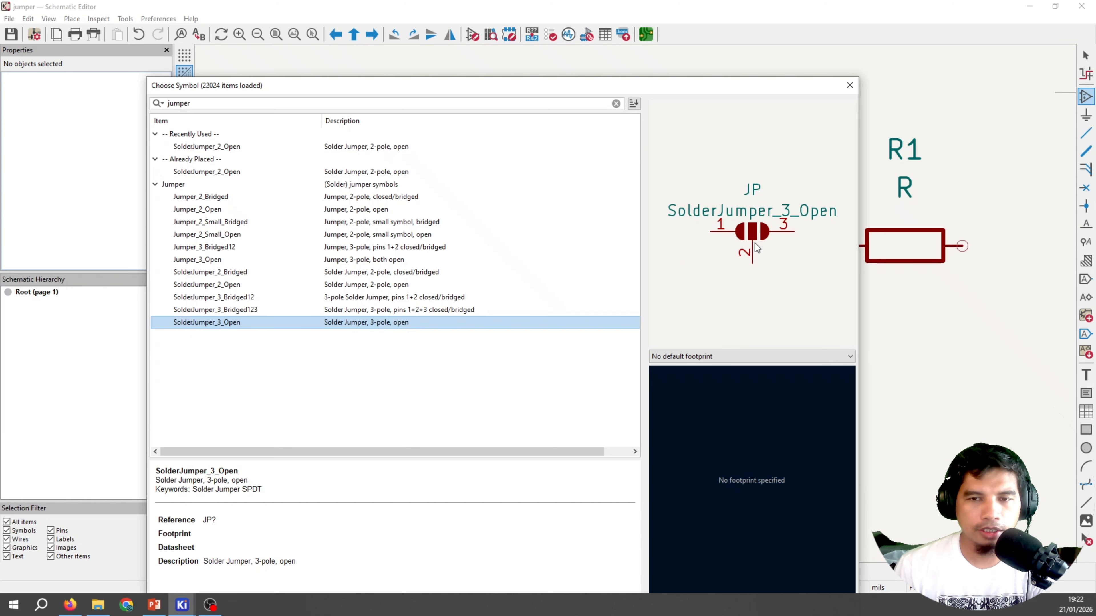
left_click(254, 311)
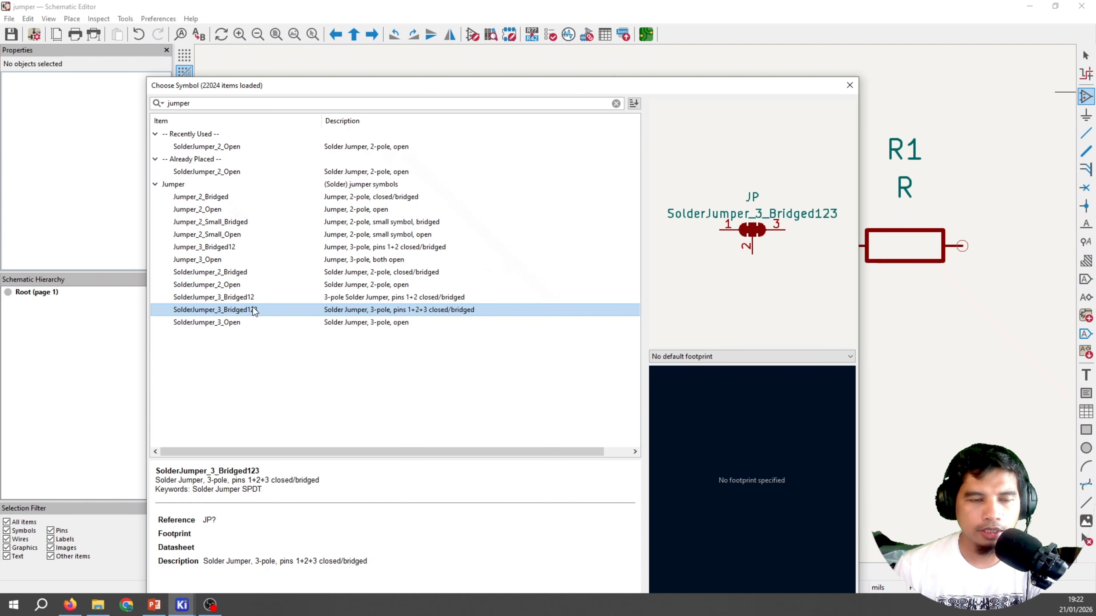
left_click(253, 298)
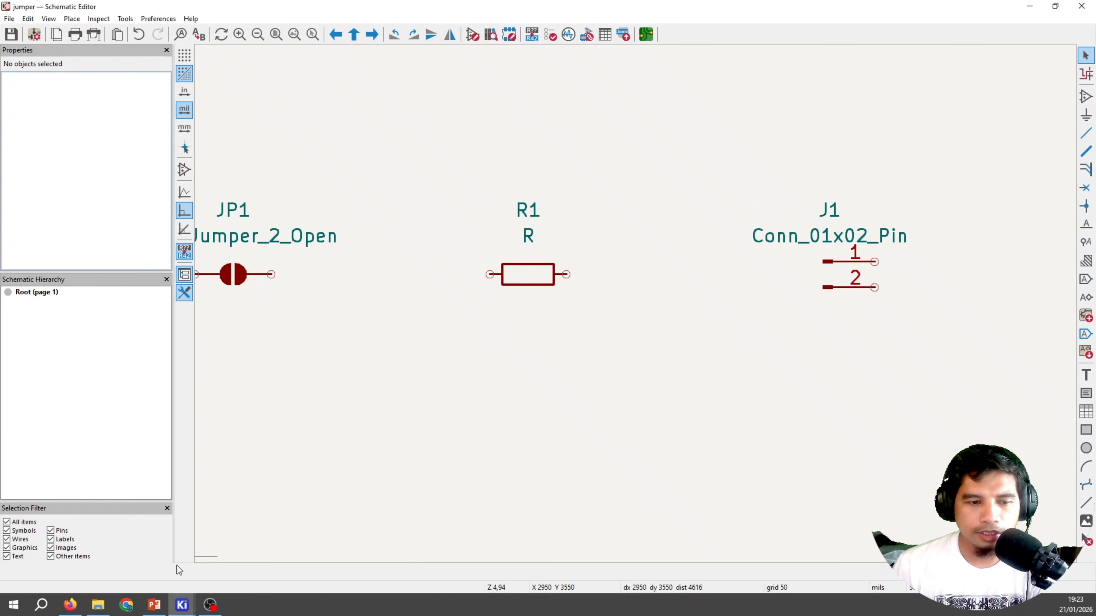
Step: Switch to PowerPoint, highlight the "Resistor 0Ω" line on slide 2, and return to the KiCad schematic
left_click(154, 605)
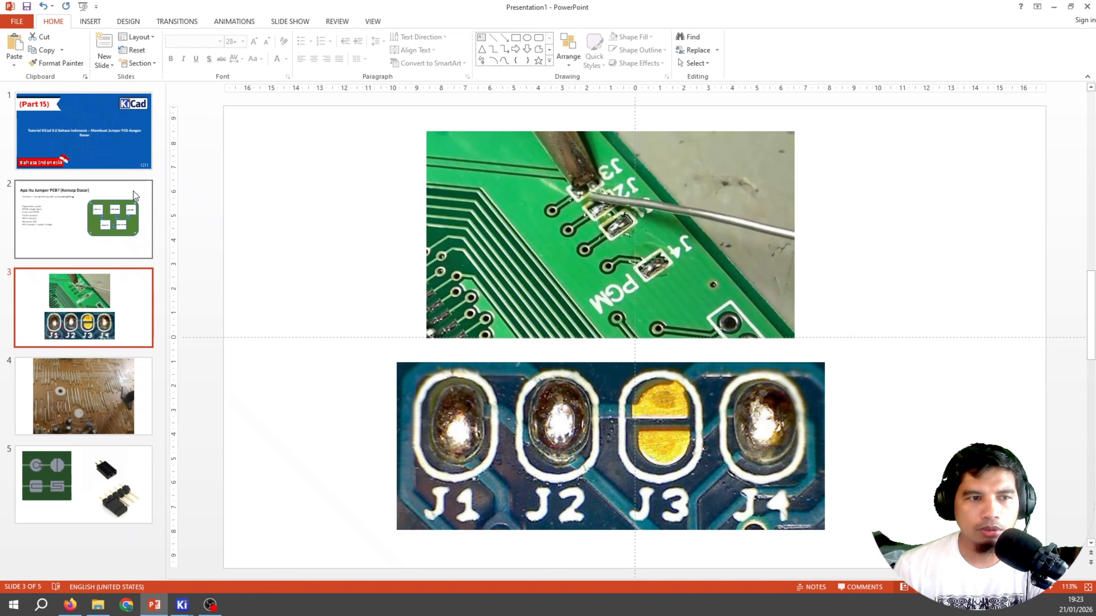
left_click(127, 202)
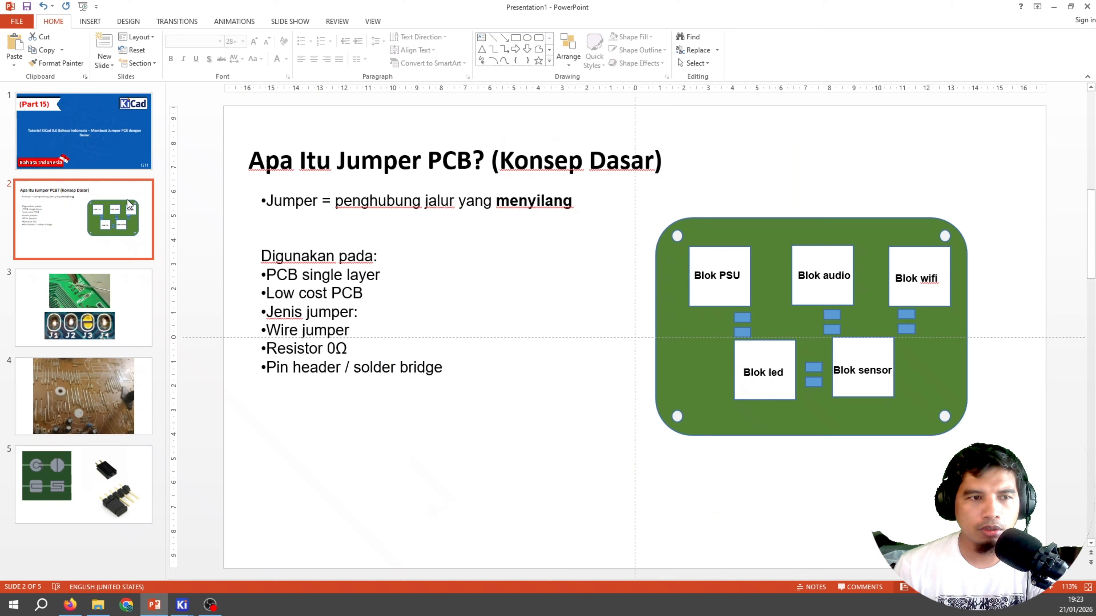
triple_click(344, 349)
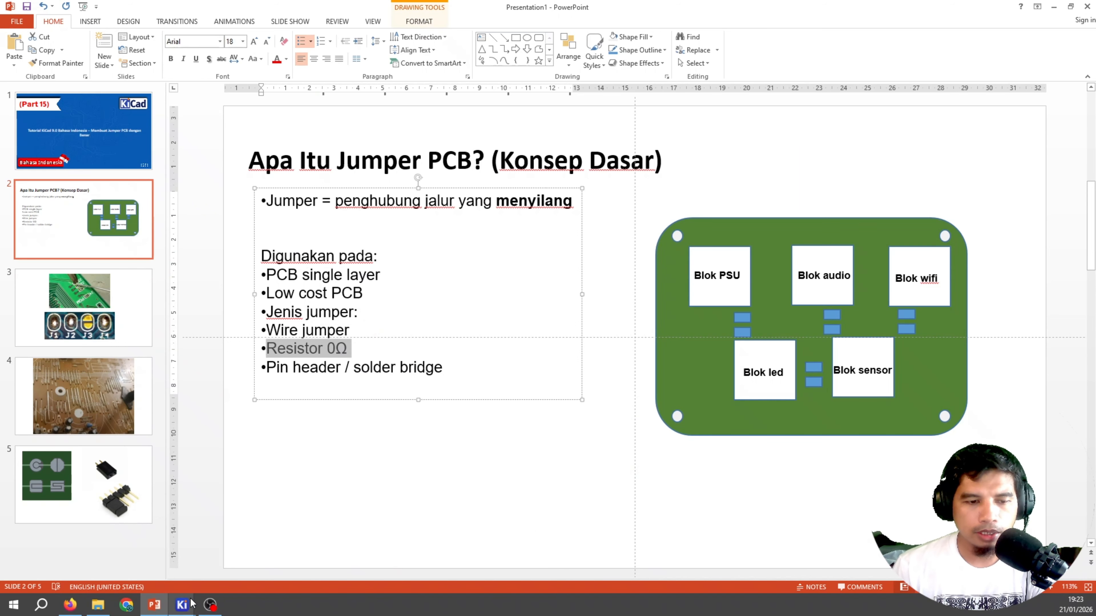
mouse_move(192, 603)
left_click(245, 558)
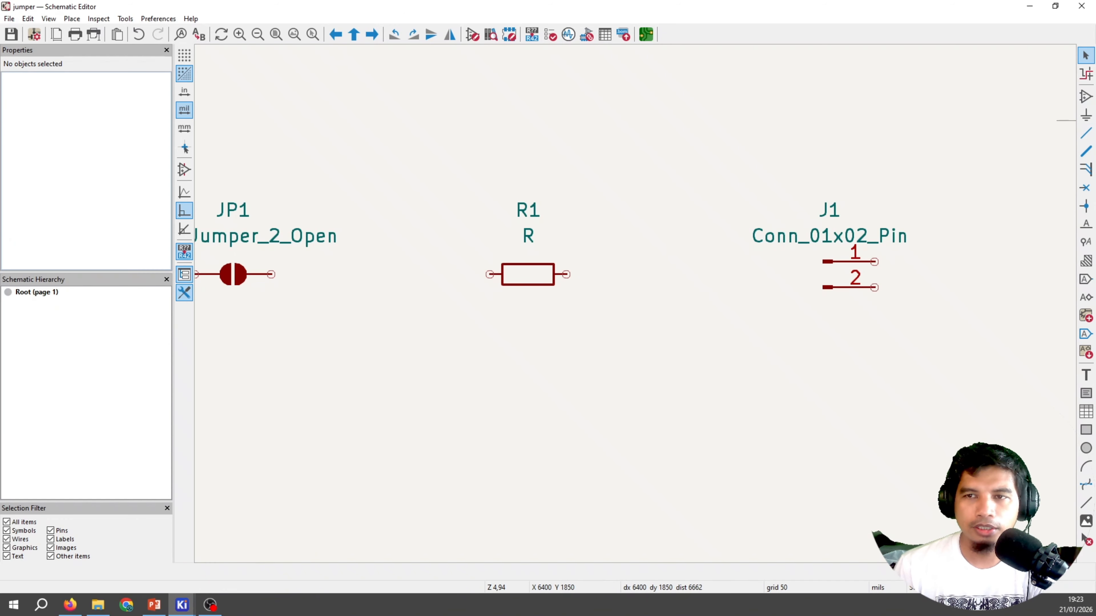
Step: Search the symbol library for "res" to view the resistor symbol R, then close the chooser without placing it
left_click(1086, 97)
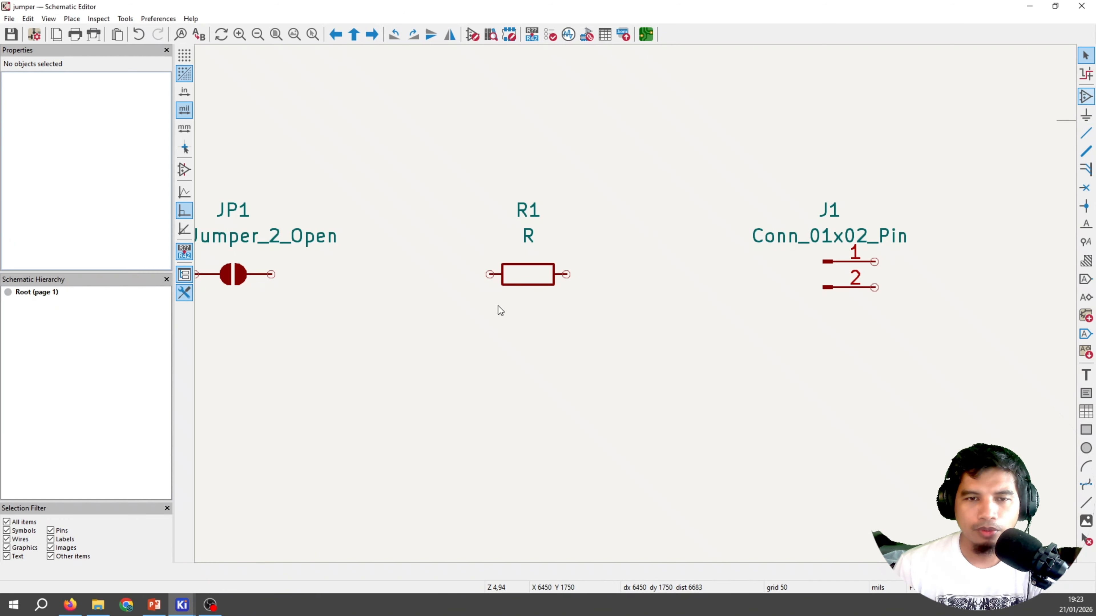
left_click(534, 248)
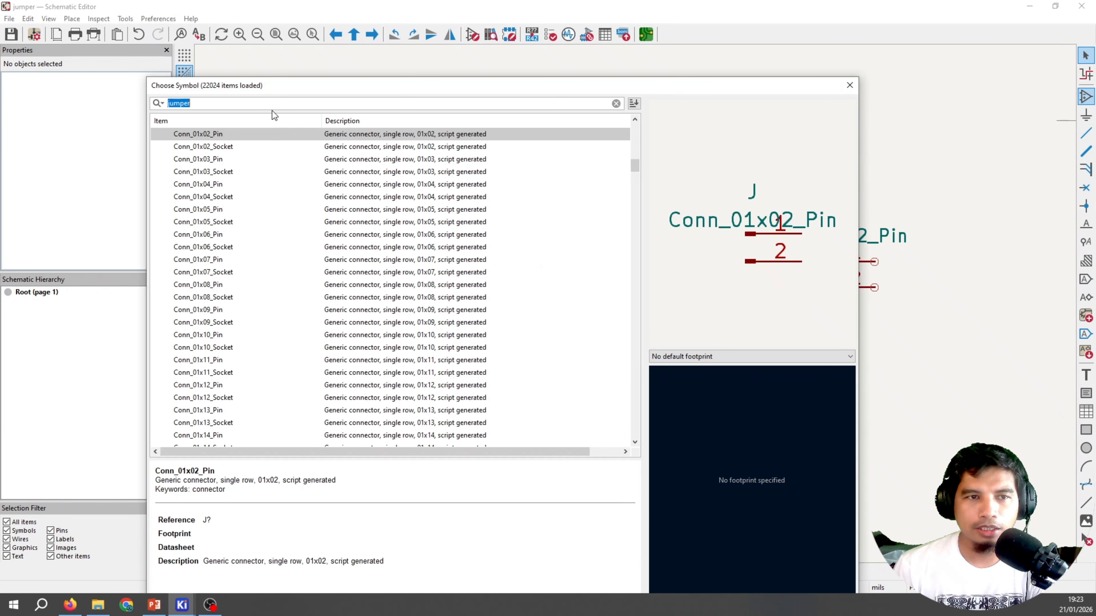
type("re")
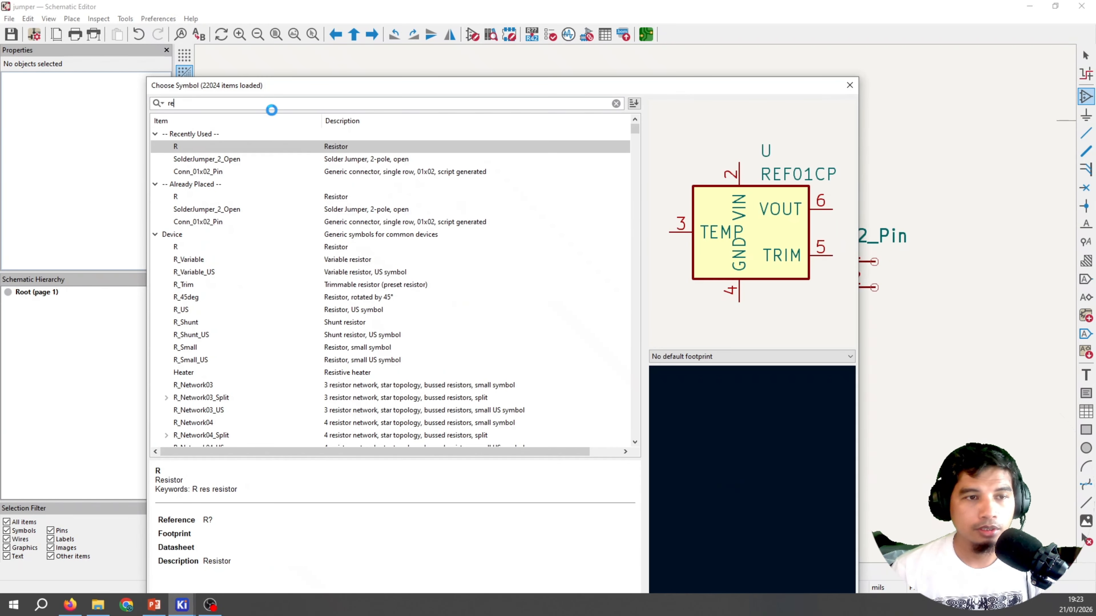
type("s")
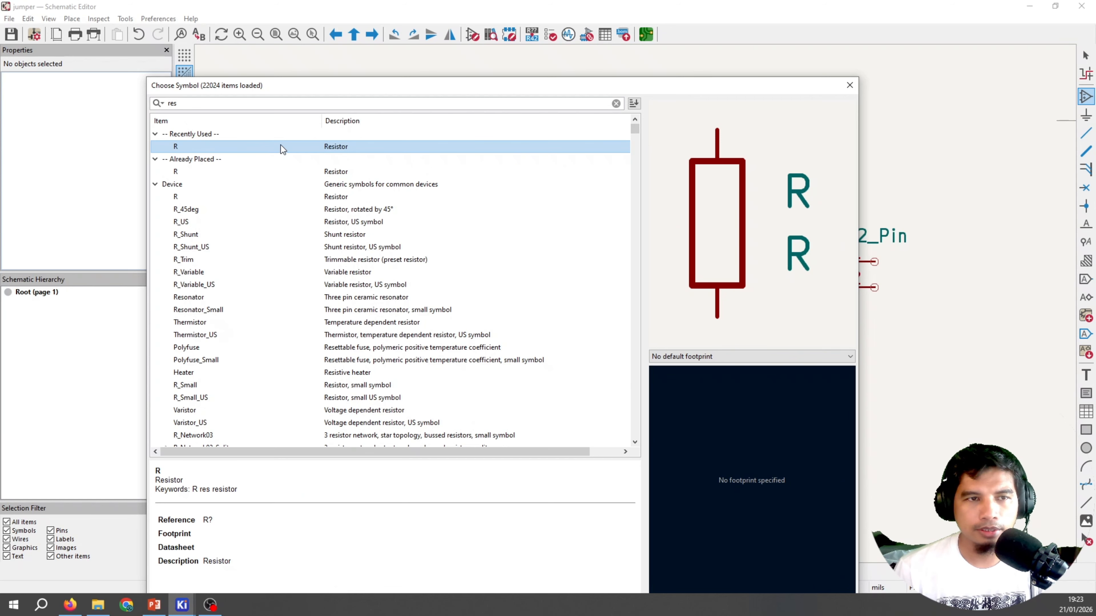
left_click(849, 86)
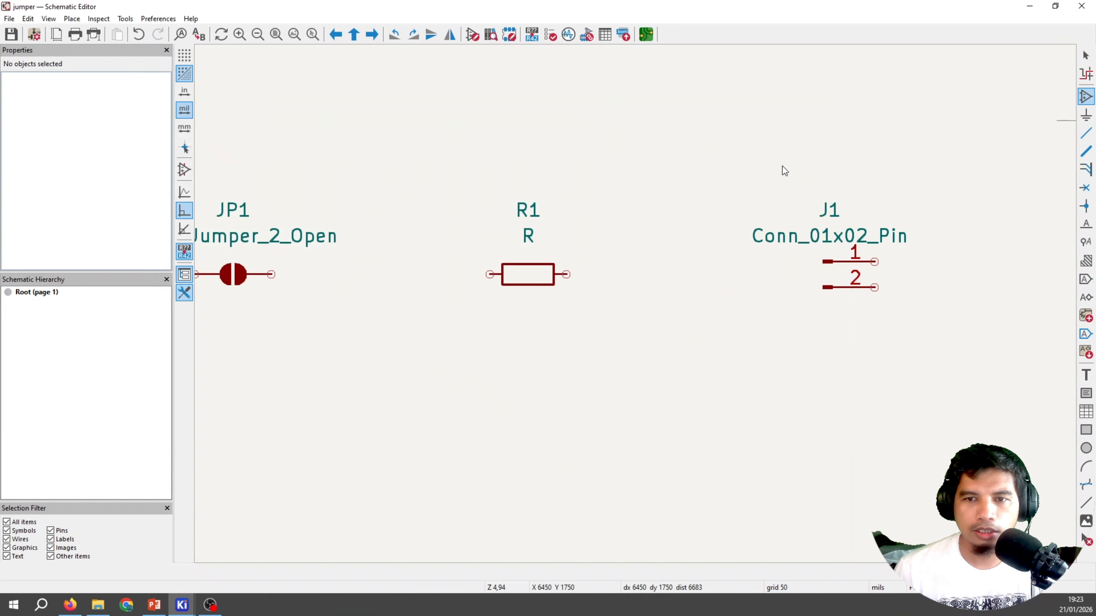
left_click(1085, 56)
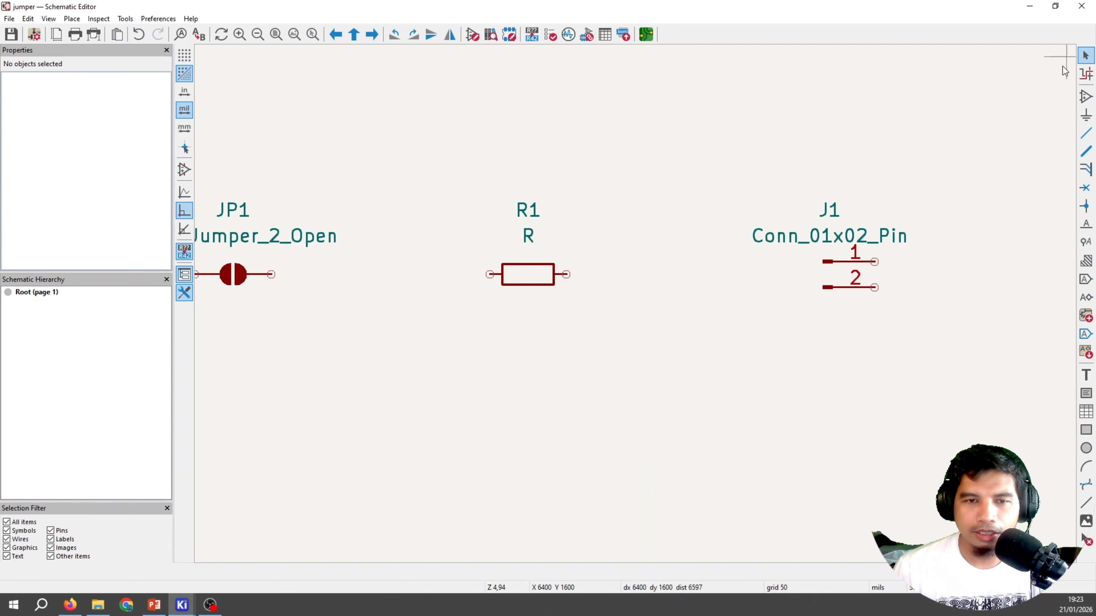
Step: Set the value field of resistor R1 to J3
left_click(527, 237)
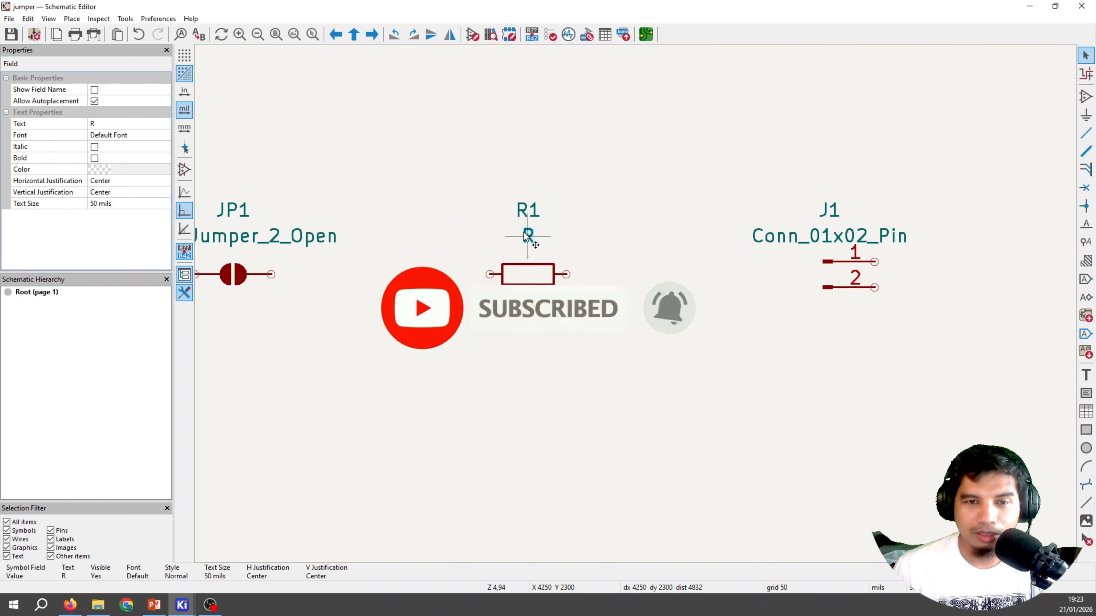
double_click(527, 237)
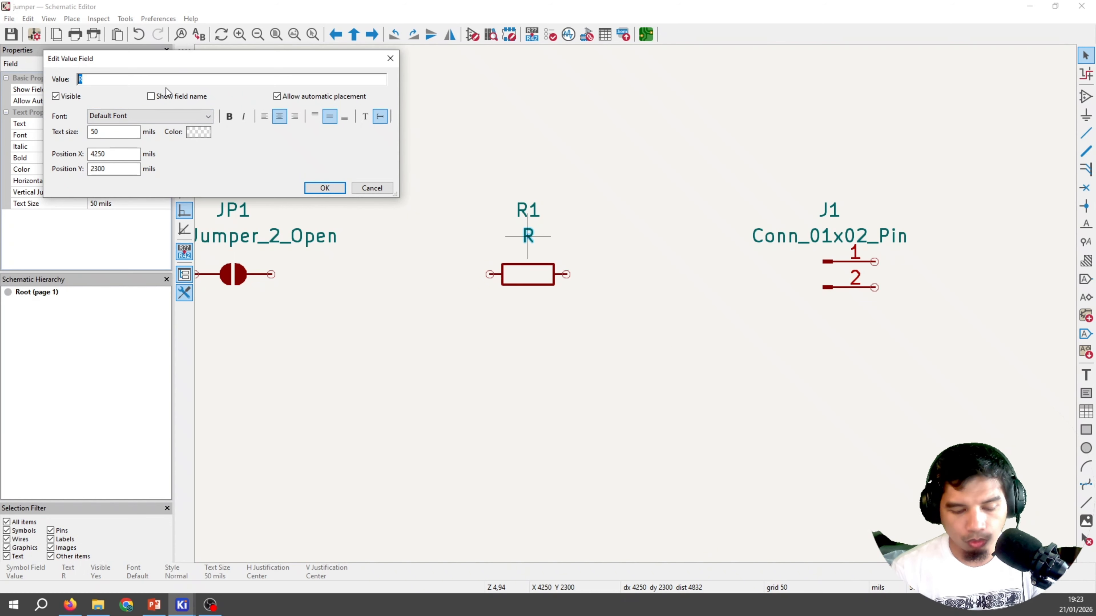
type("J")
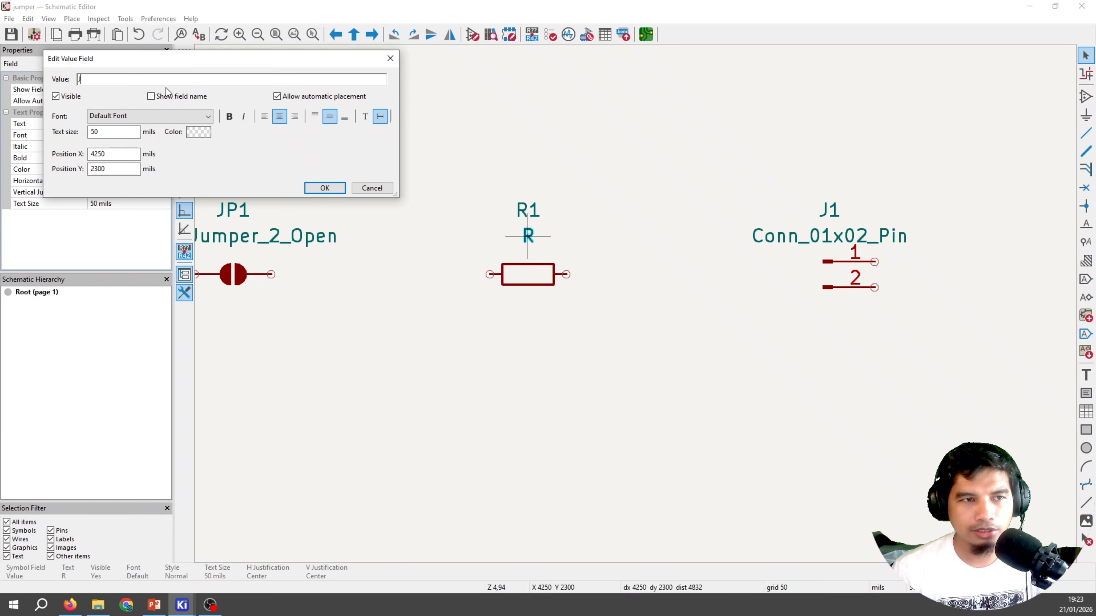
type("3")
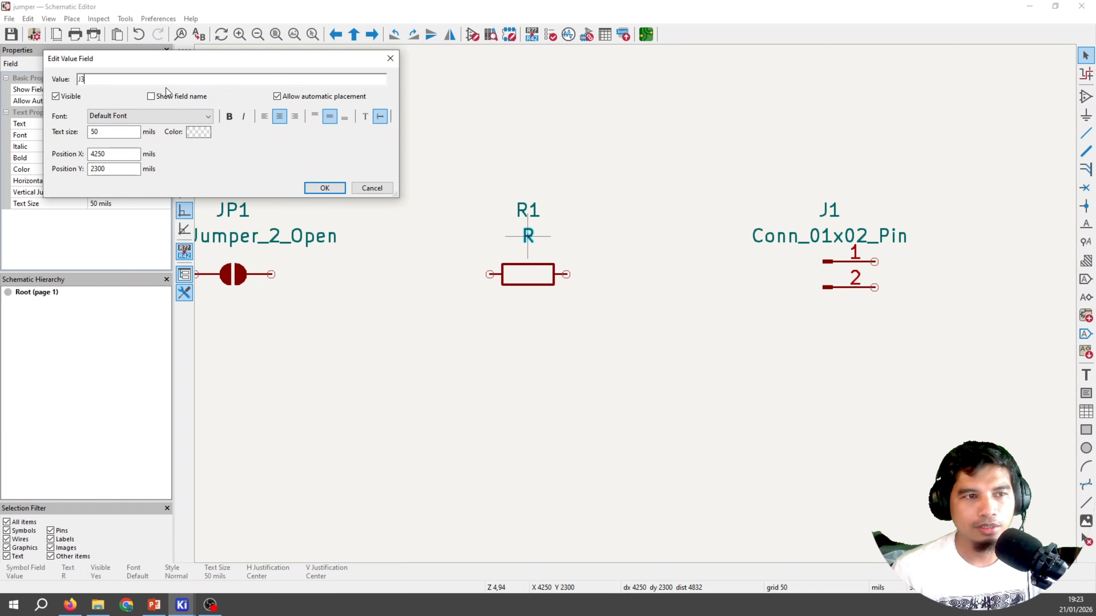
left_click(320, 187)
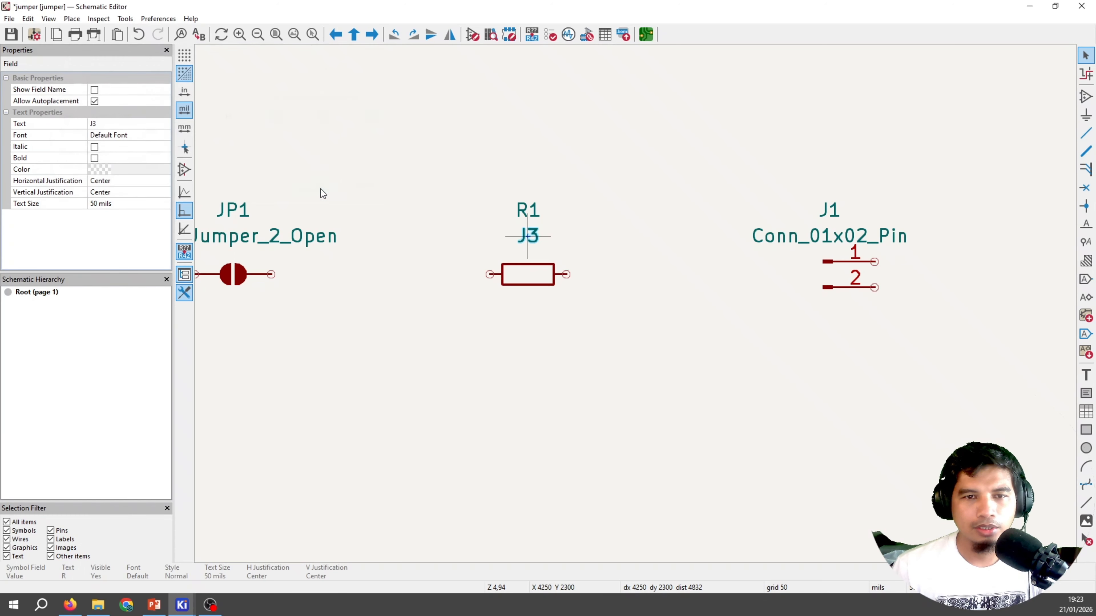
Step: Change the reference designator of the resistor between the solder jumper and the connector to J3
double_click(537, 216)
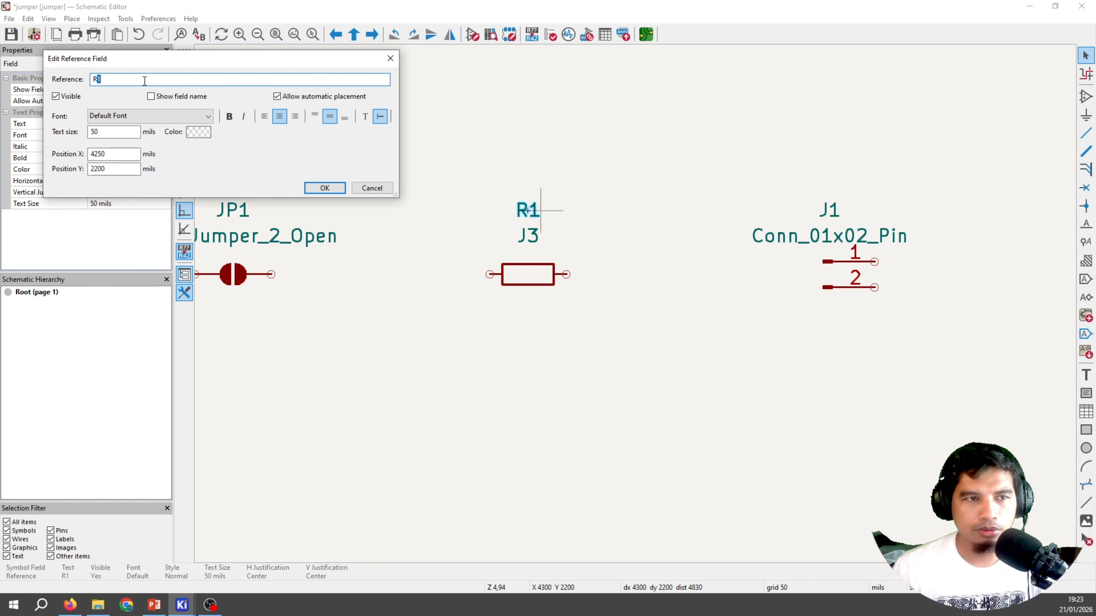
left_click_drag(142, 81, 66, 81)
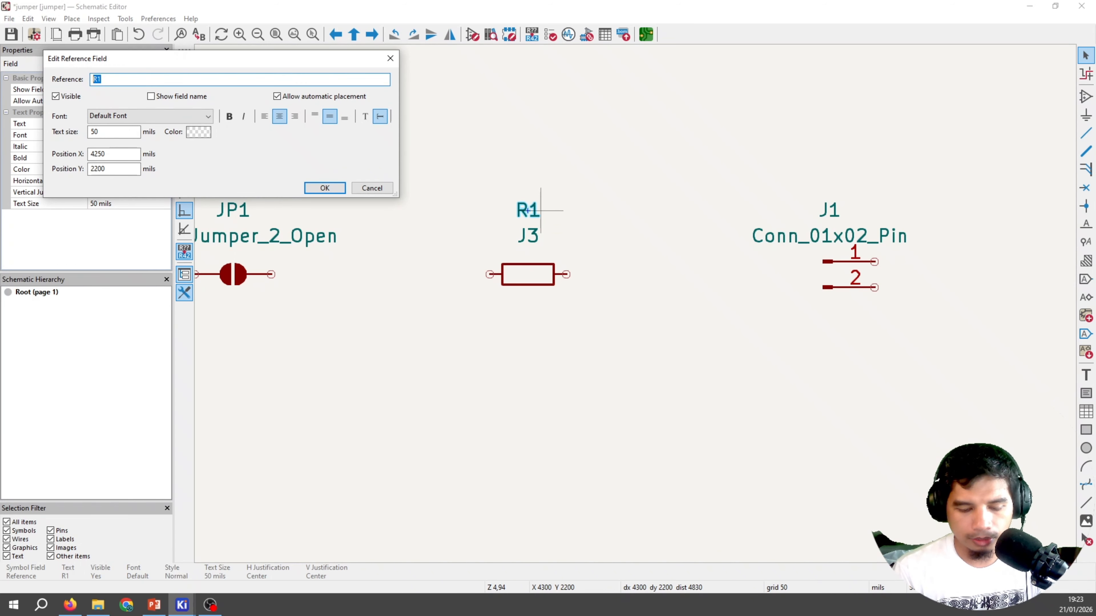
key("BackSpace")
type("J#")
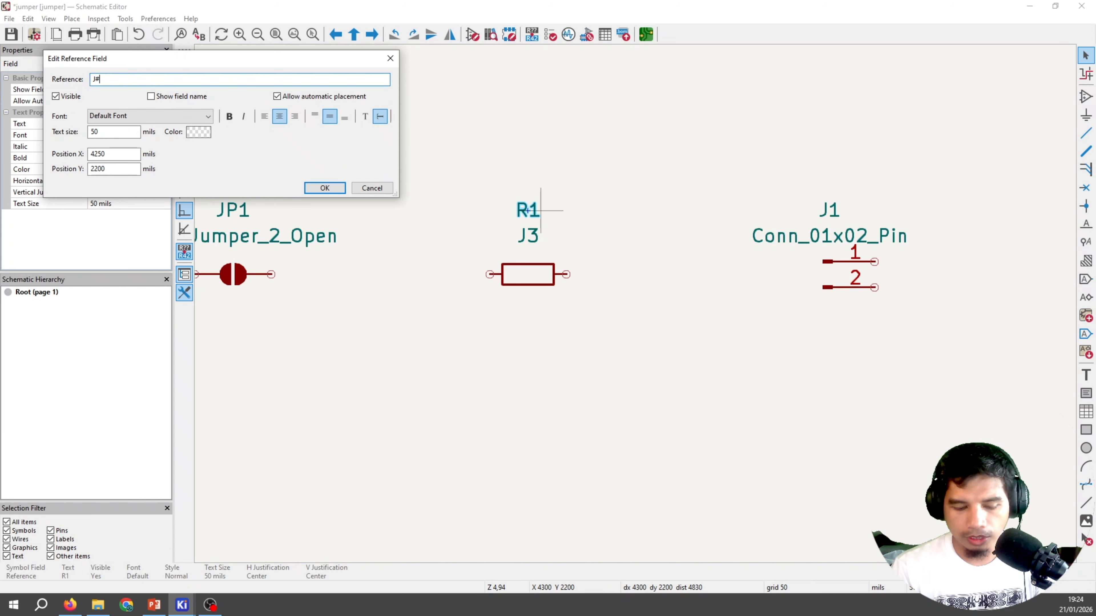
type("3")
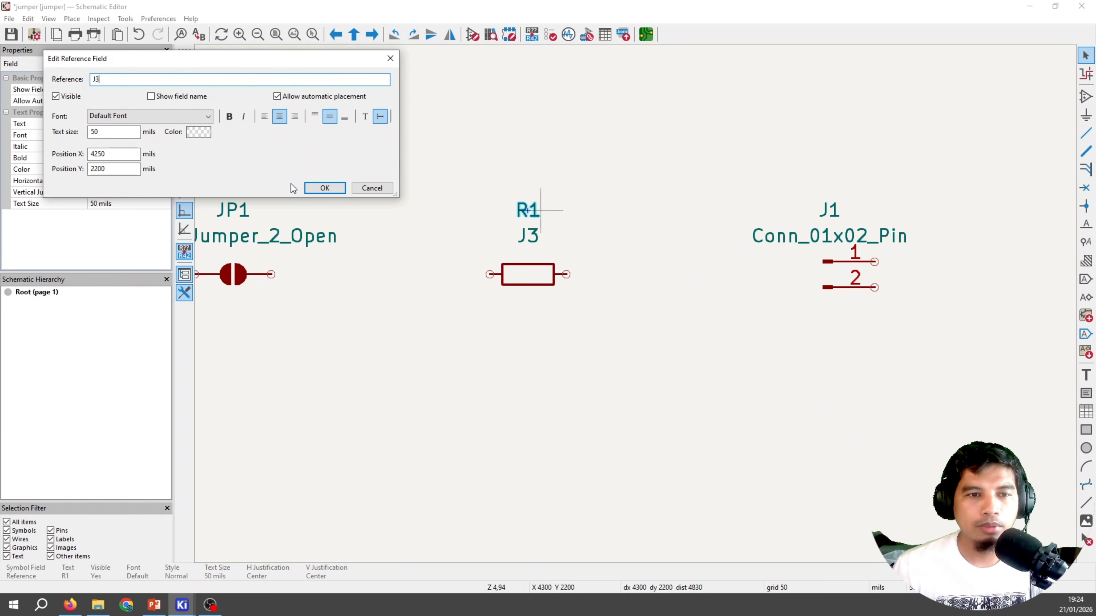
left_click(332, 190)
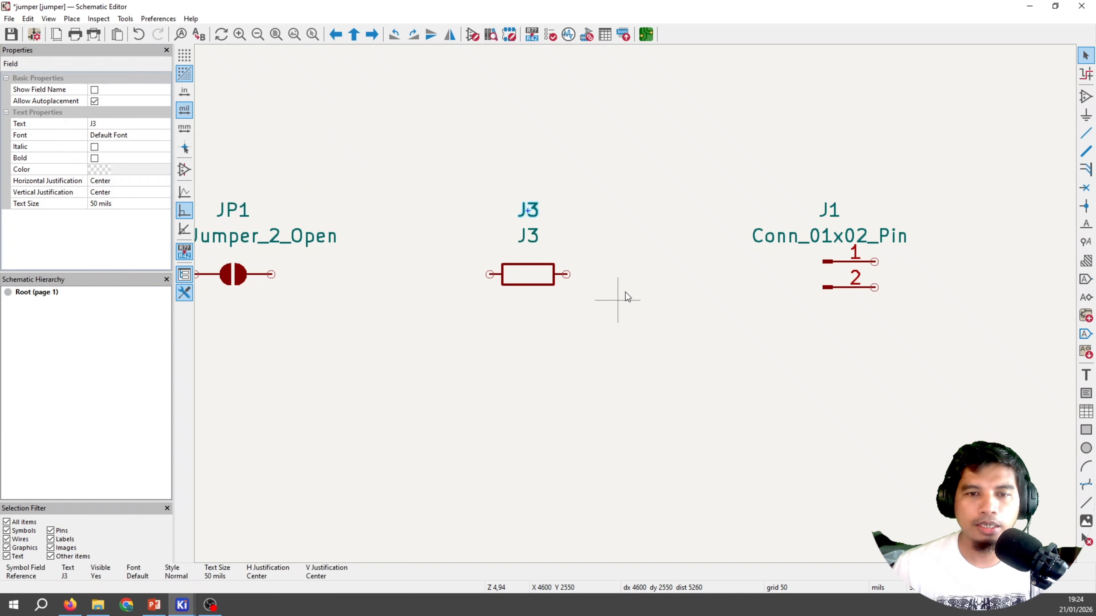
Step: Move the resistor symbol slightly toward the solder jumper, to X 4150 mils and Y 2450 mils
scroll(635, 305, "down", 2)
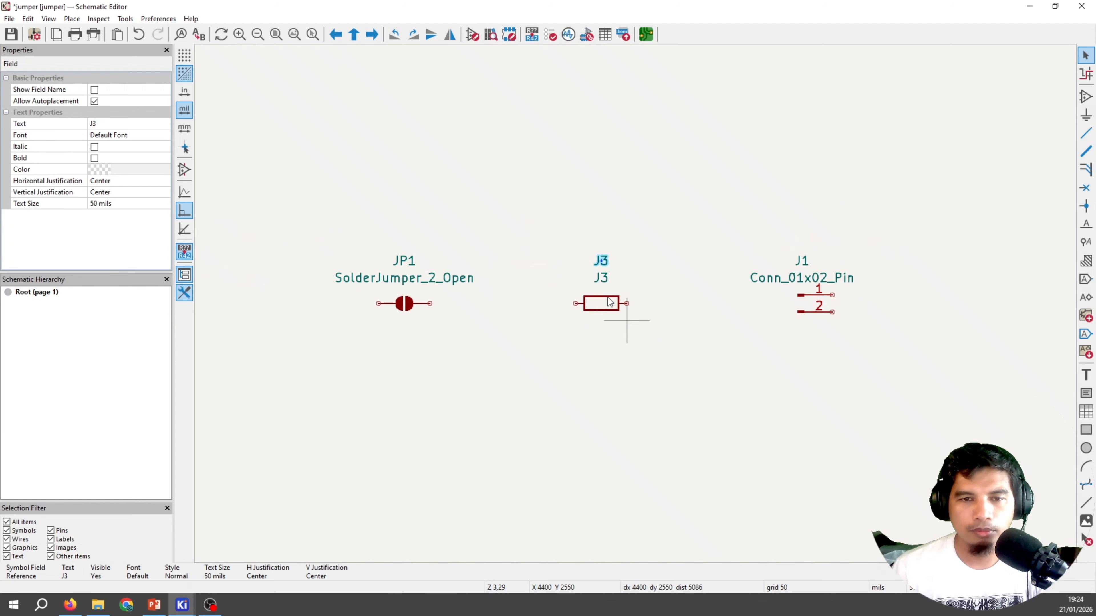
left_click_drag(566, 244, 653, 335)
left_click_drag(600, 305, 580, 304)
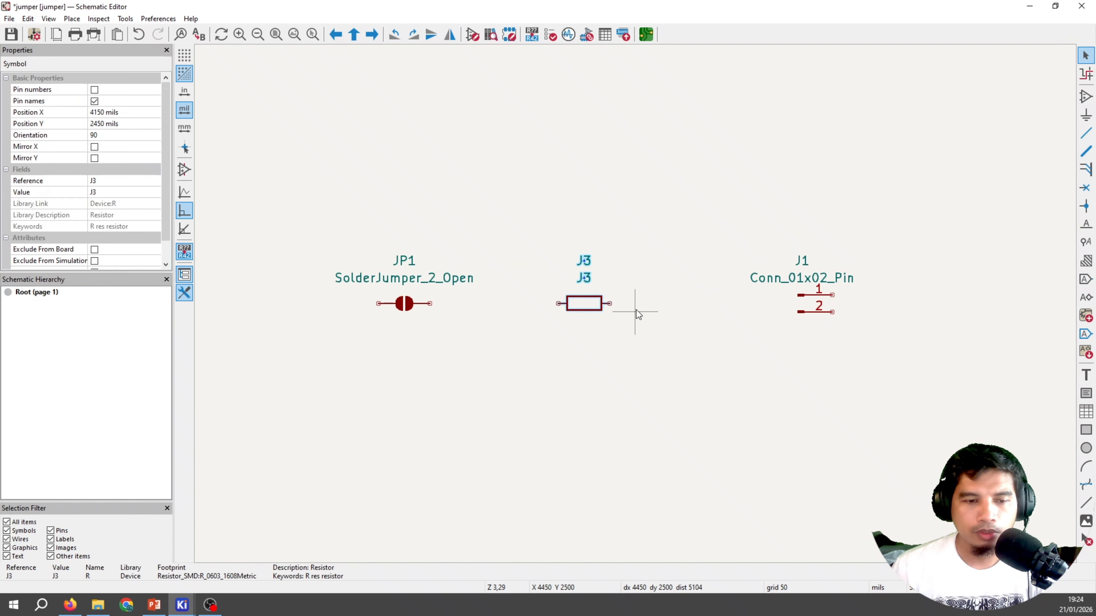
Step: Switch to PowerPoint, show slide 5 with the solder pad shapes and pin headers, and return to the KiCad schematic
key("alt+Tab")
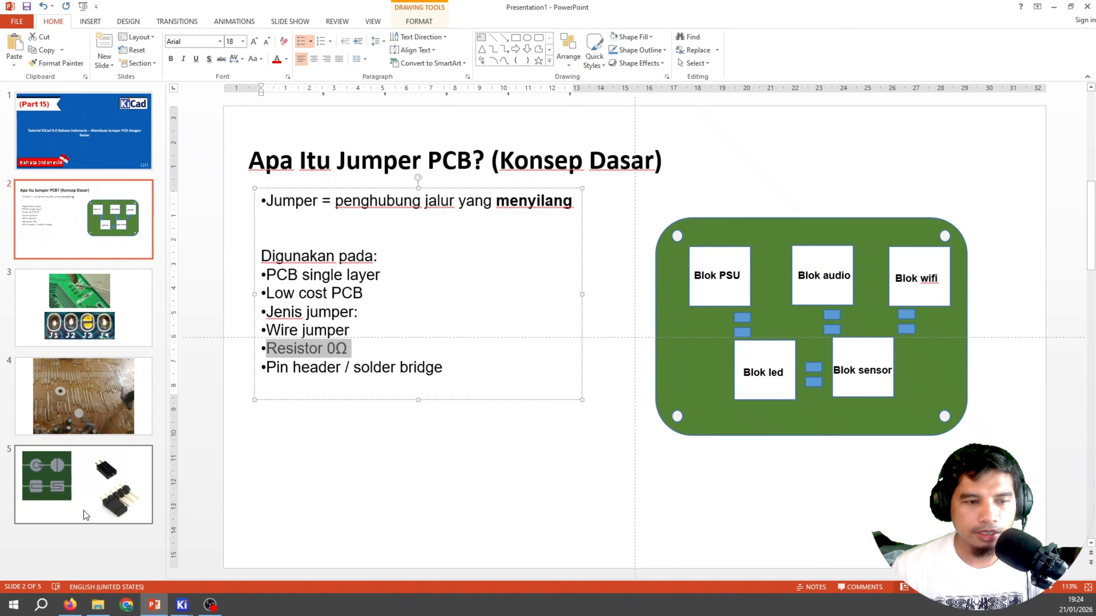
left_click(133, 482)
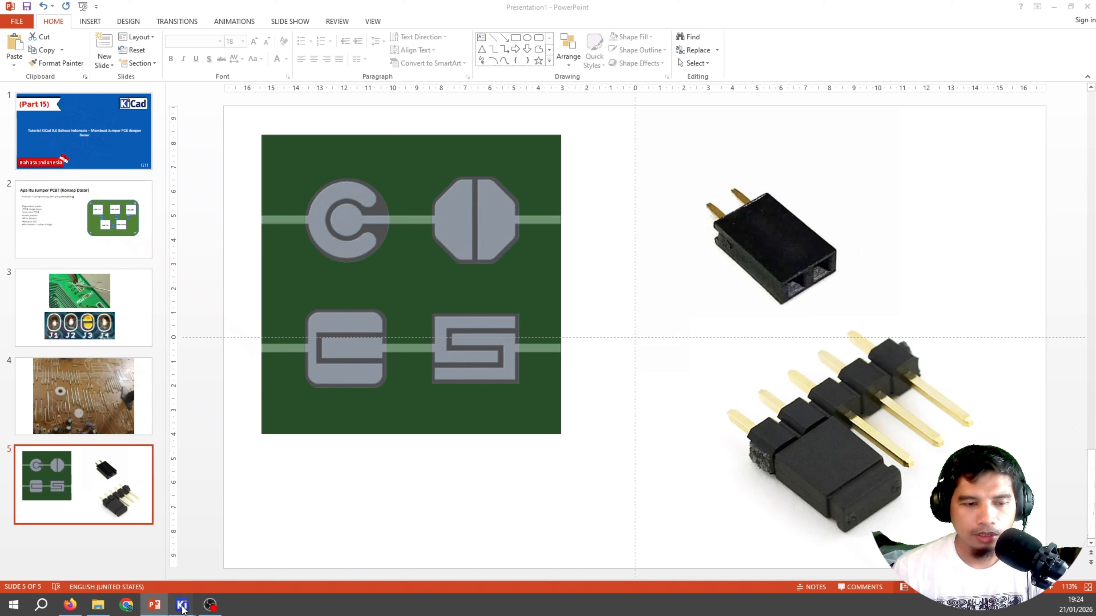
mouse_move(182, 605)
left_click(229, 555)
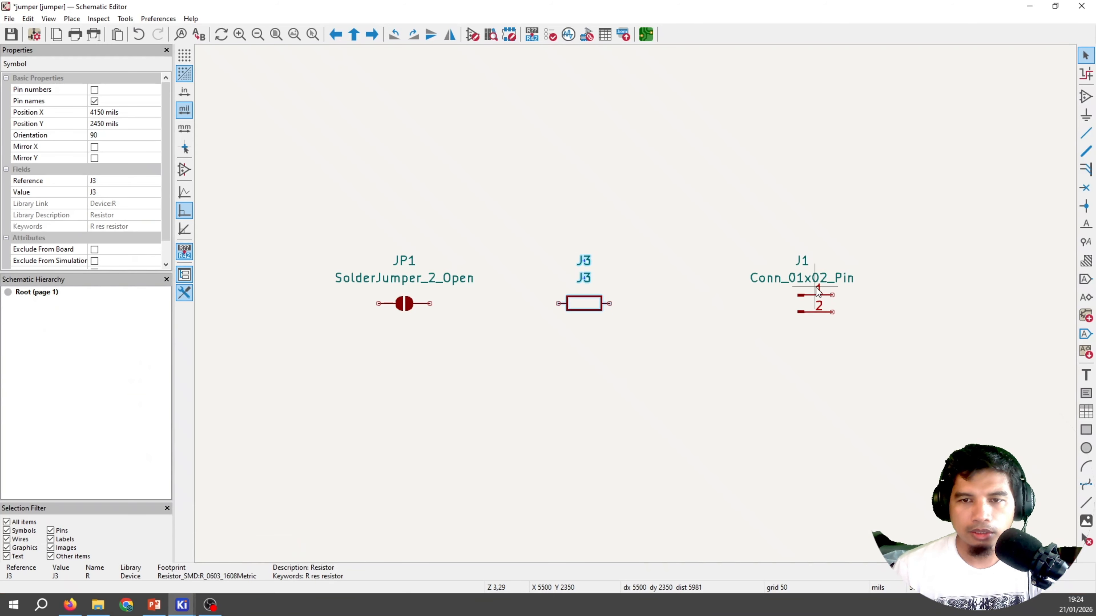
Step: Search the symbol chooser for "con", preview Conn_01x02_Pin, and close the chooser without placing a symbol
scroll(849, 312, "up", 2)
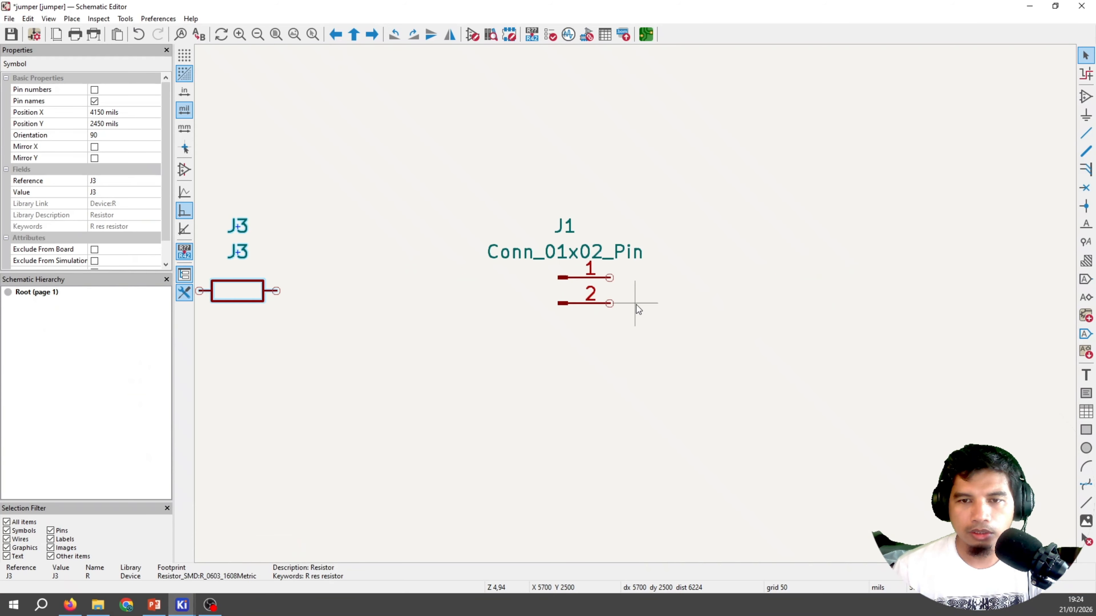
left_click(1082, 102)
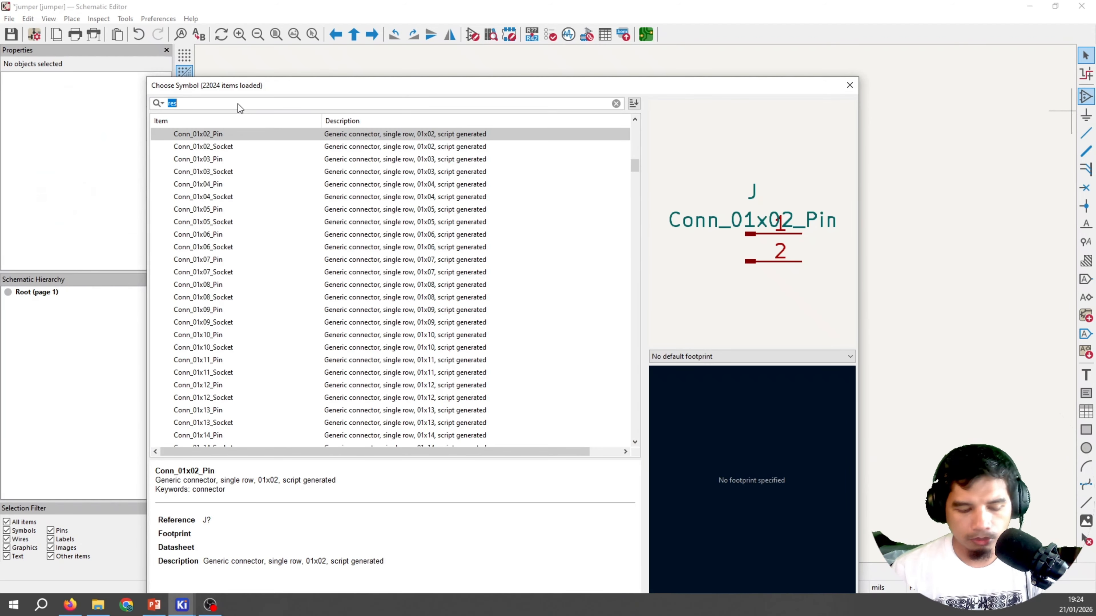
type("conm")
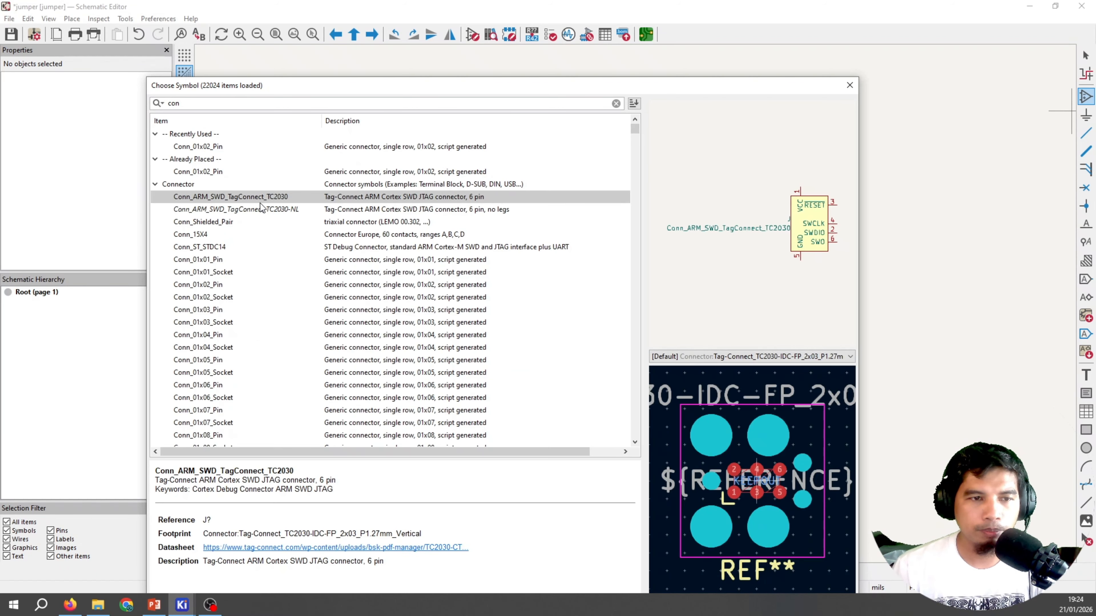
left_click(208, 286)
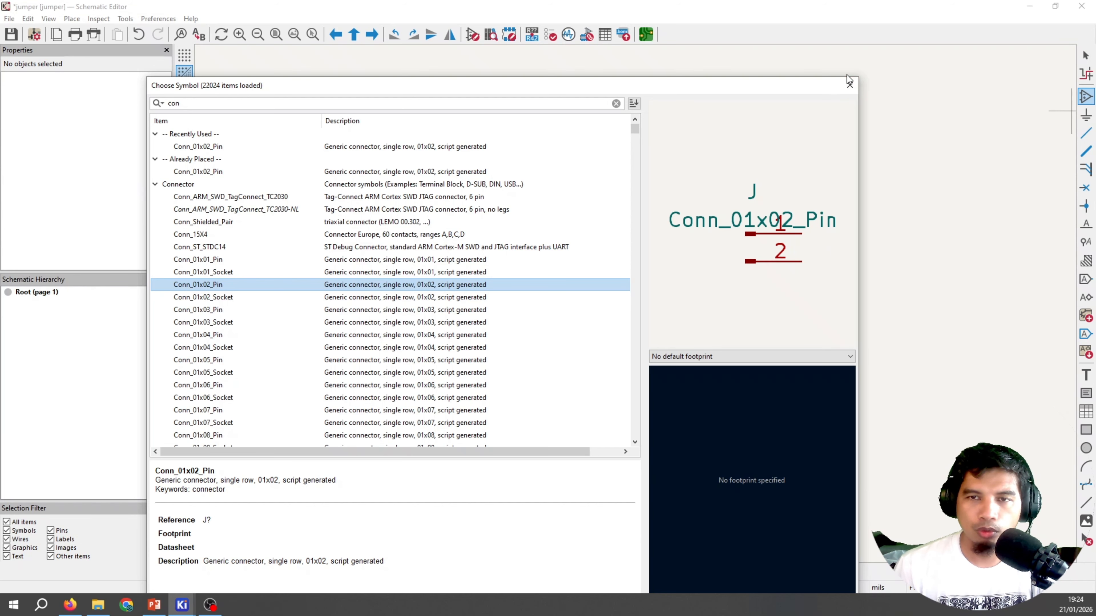
left_click(849, 86)
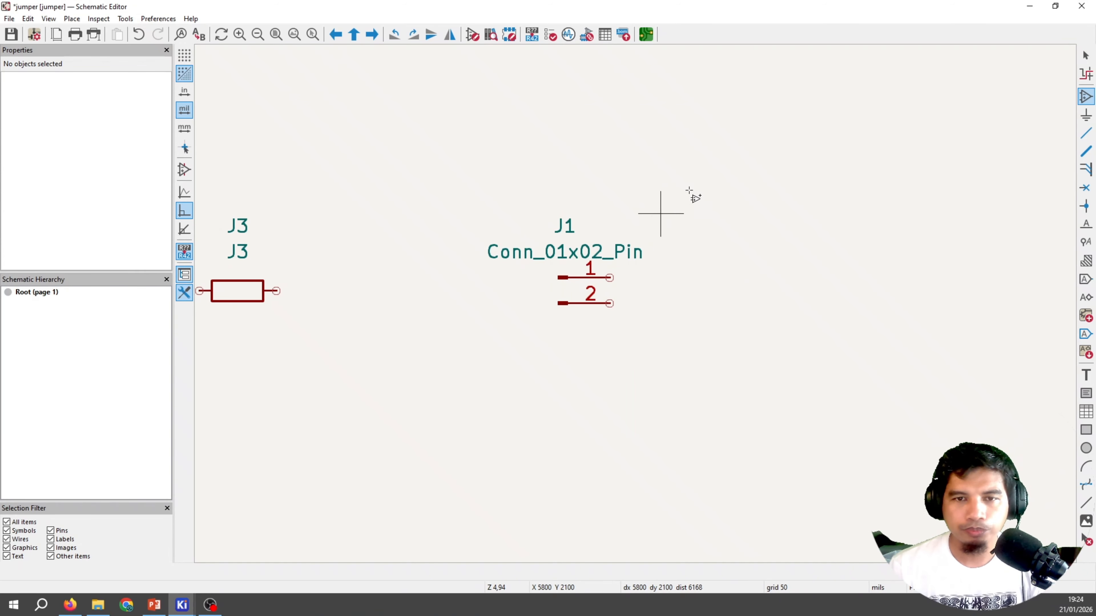
left_click(1086, 55)
Step: Open the footprint assignment tool for the schematic's three jumper symbols and maximize its window
scroll(635, 307, "down", 3)
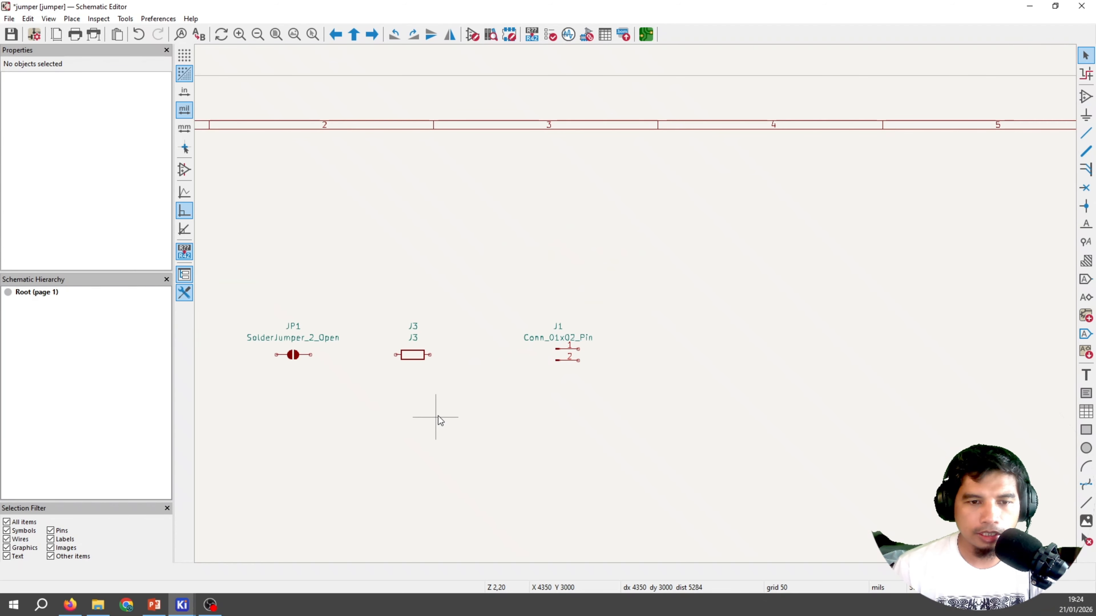
middle_click_drag(466, 390, 568, 321)
scroll(566, 318, "up", 2)
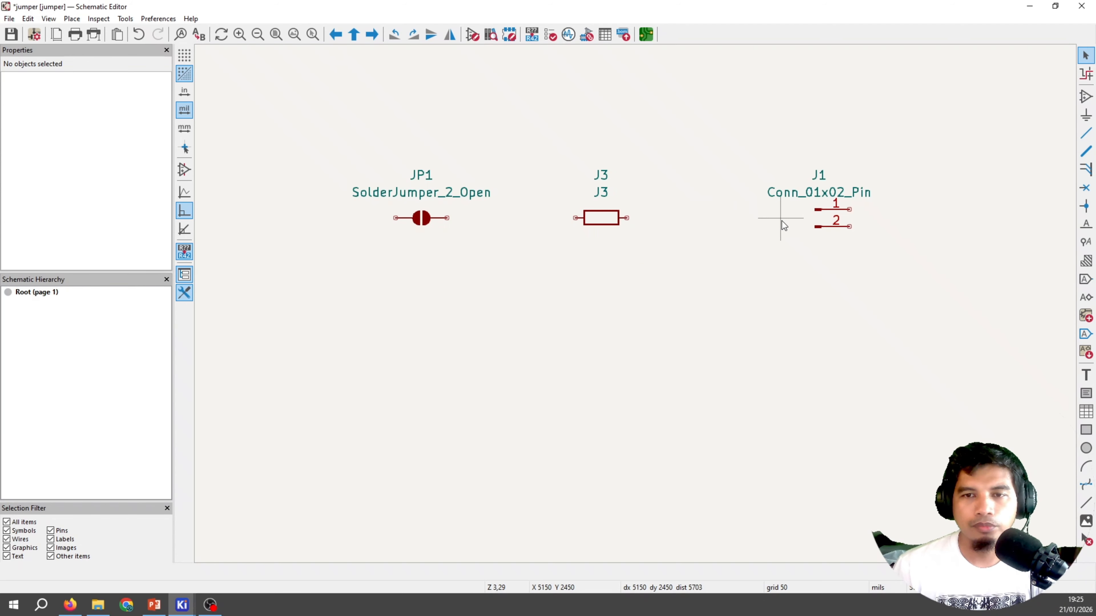
middle_click_drag(913, 200, 899, 199)
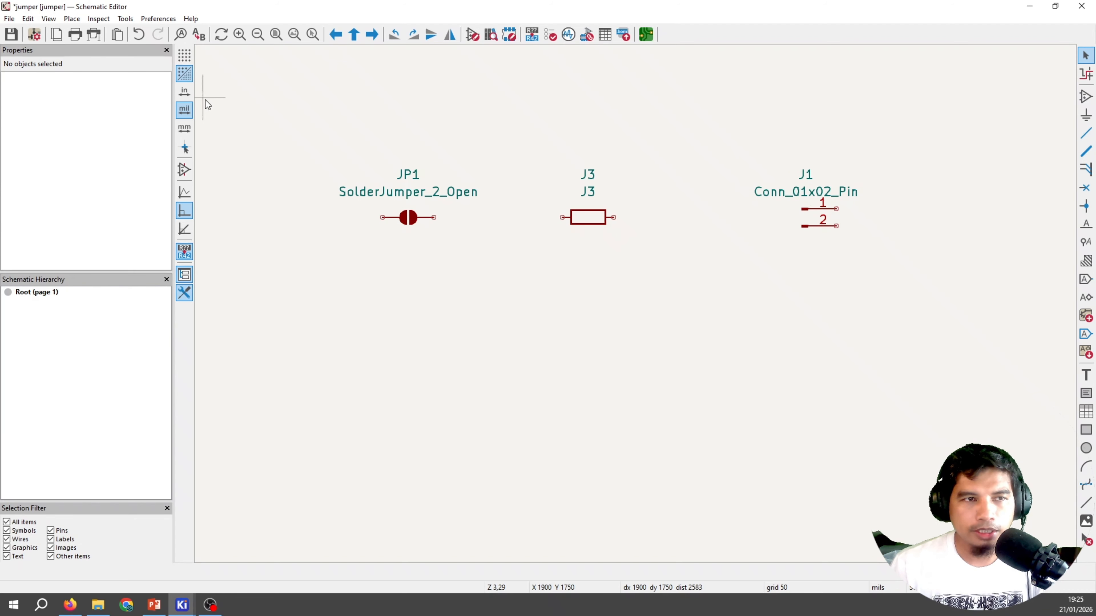
left_click(125, 18)
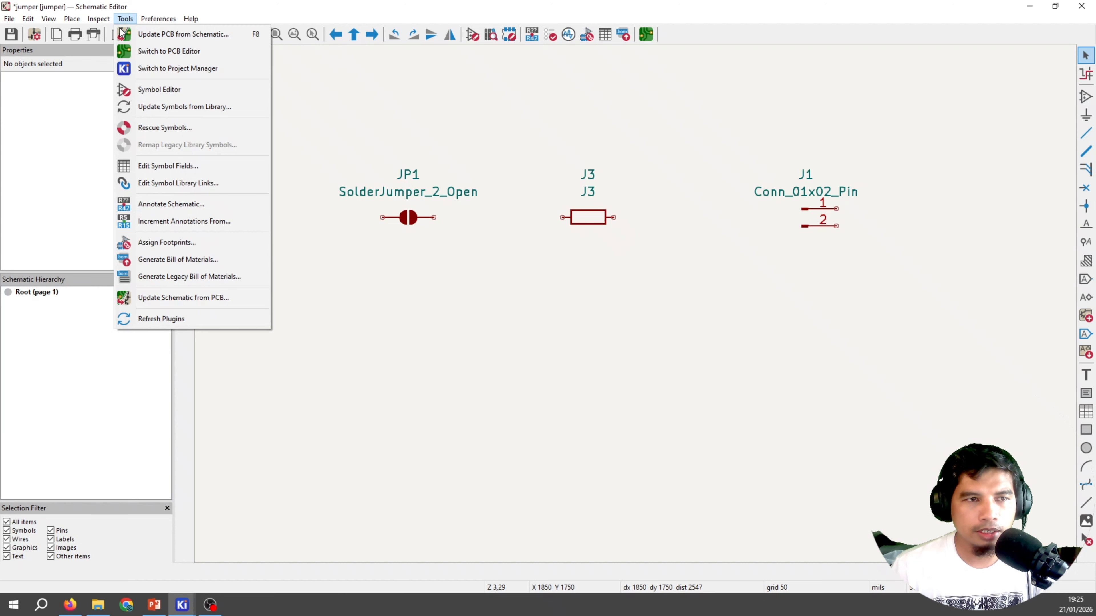
left_click(142, 243)
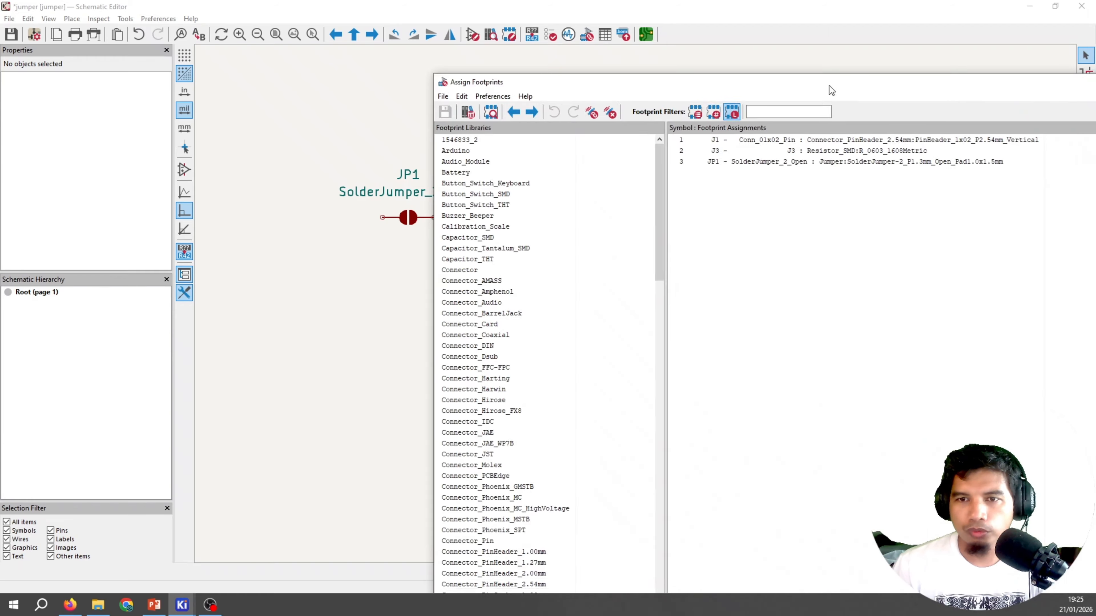
left_click_drag(830, 91, 370, 64)
left_click(1029, 59)
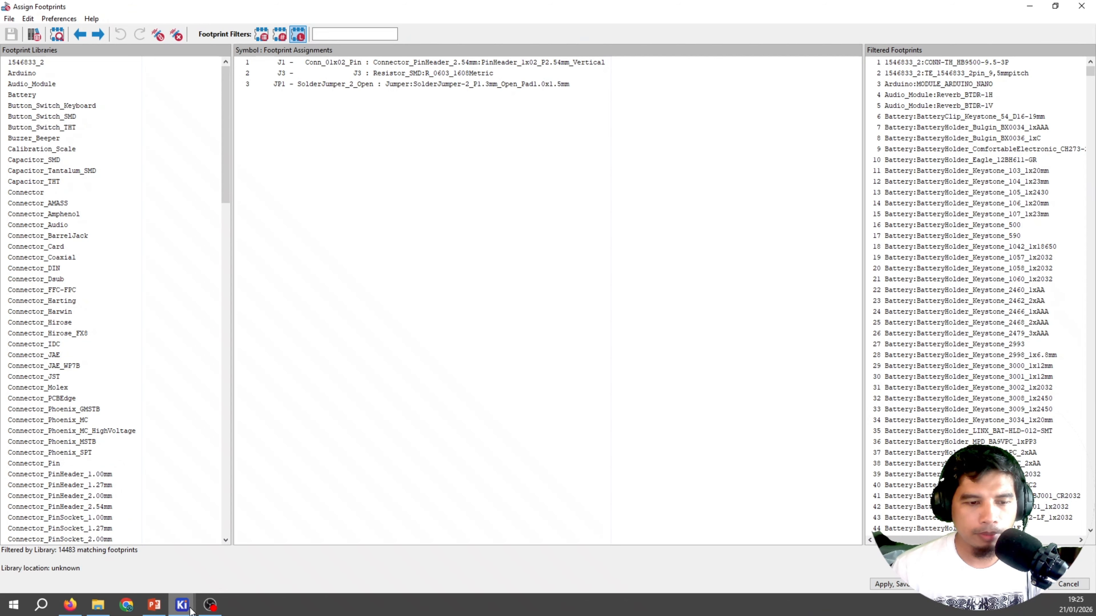
Step: Switch to PowerPoint to show the solder pad shapes on slide 5, and return to KiCad's footprint assignment window
mouse_move(194, 611)
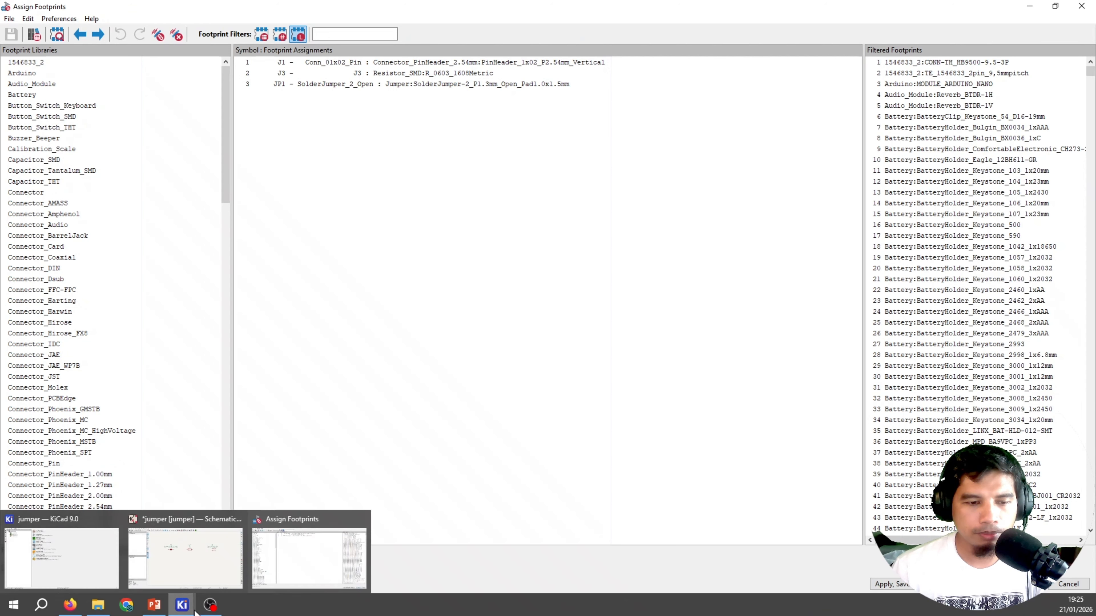
left_click(147, 611)
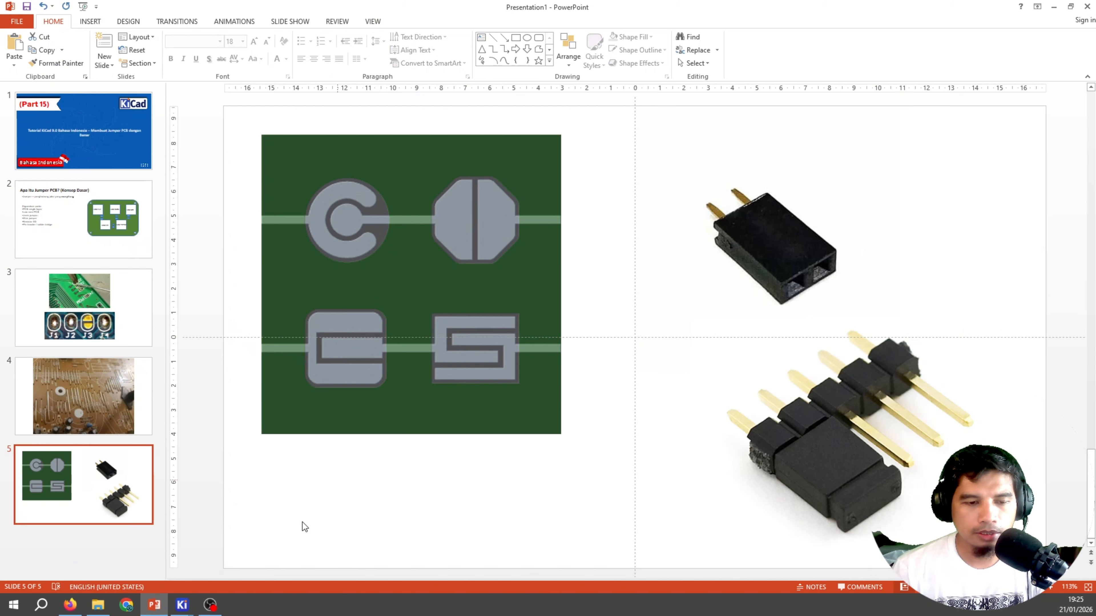
left_click(181, 605)
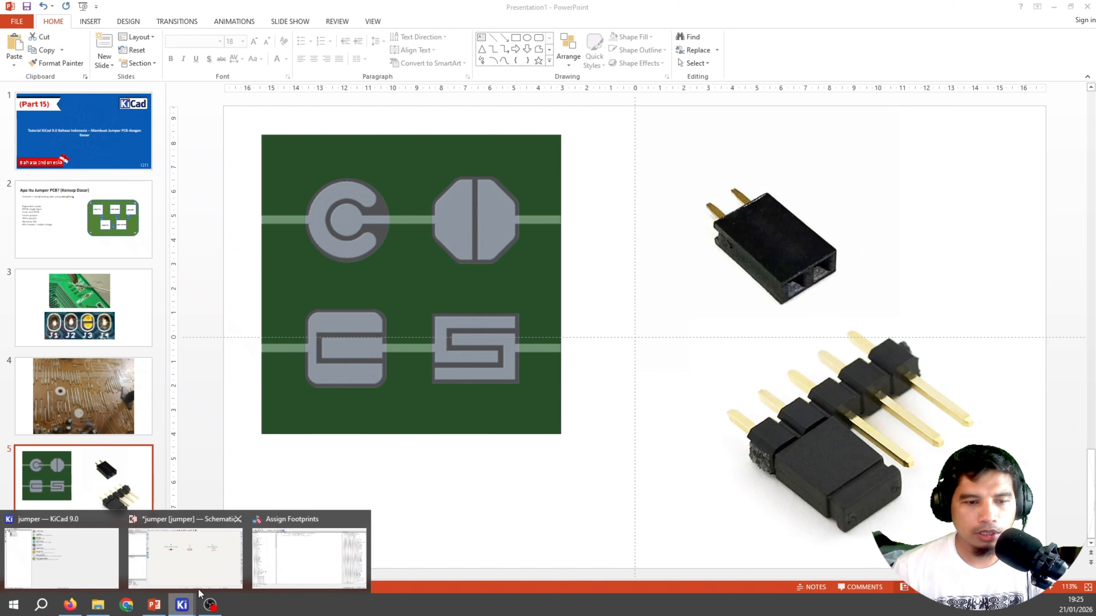
left_click(282, 546)
Step: Select the JP1 SolderJumper_2_Open entry and filter the footprints by the Jumper library
left_click(347, 61)
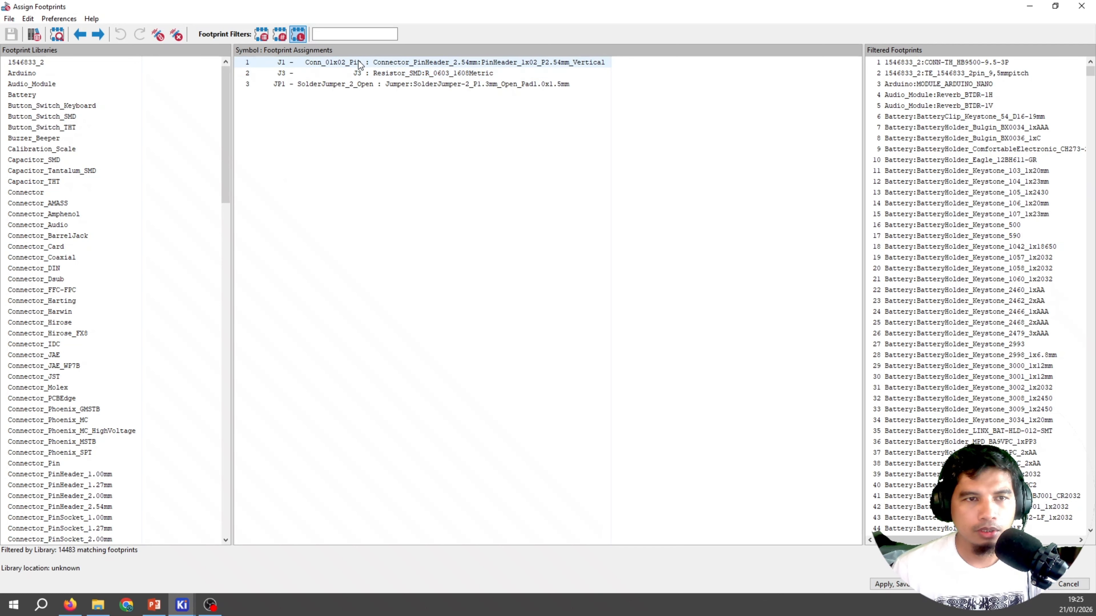
left_click(351, 73)
left_click(346, 84)
left_click(350, 76)
left_click(351, 87)
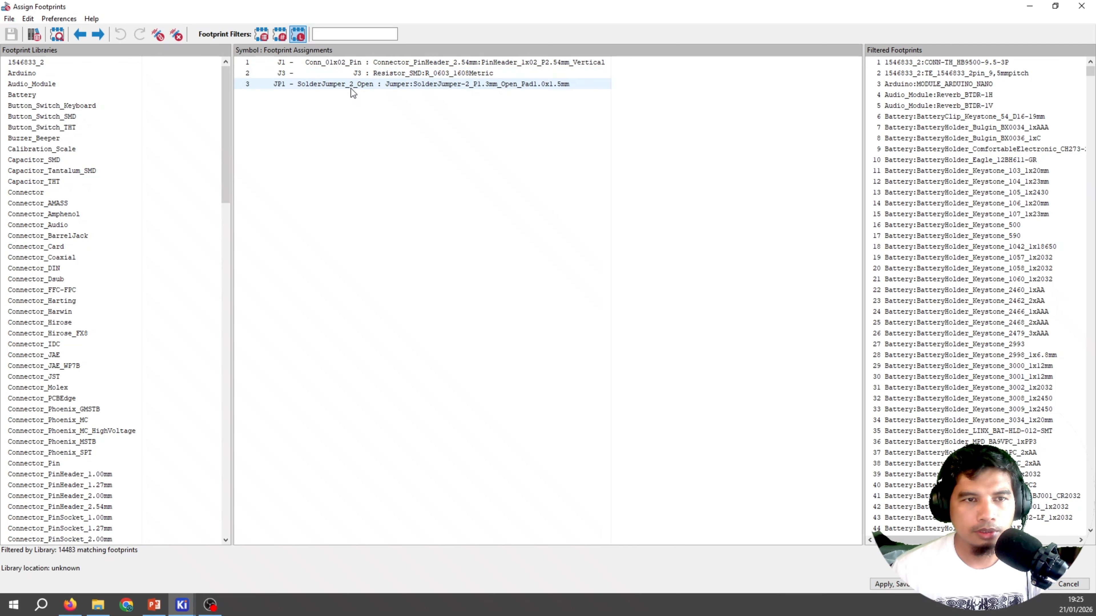
left_click(352, 87)
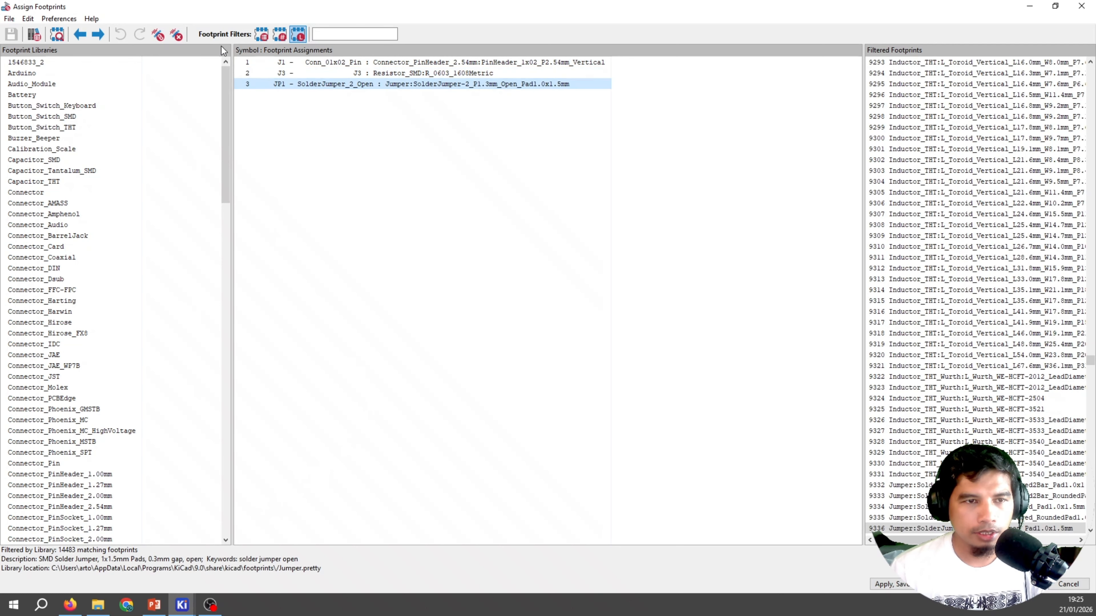
left_click_drag(223, 104, 224, 120)
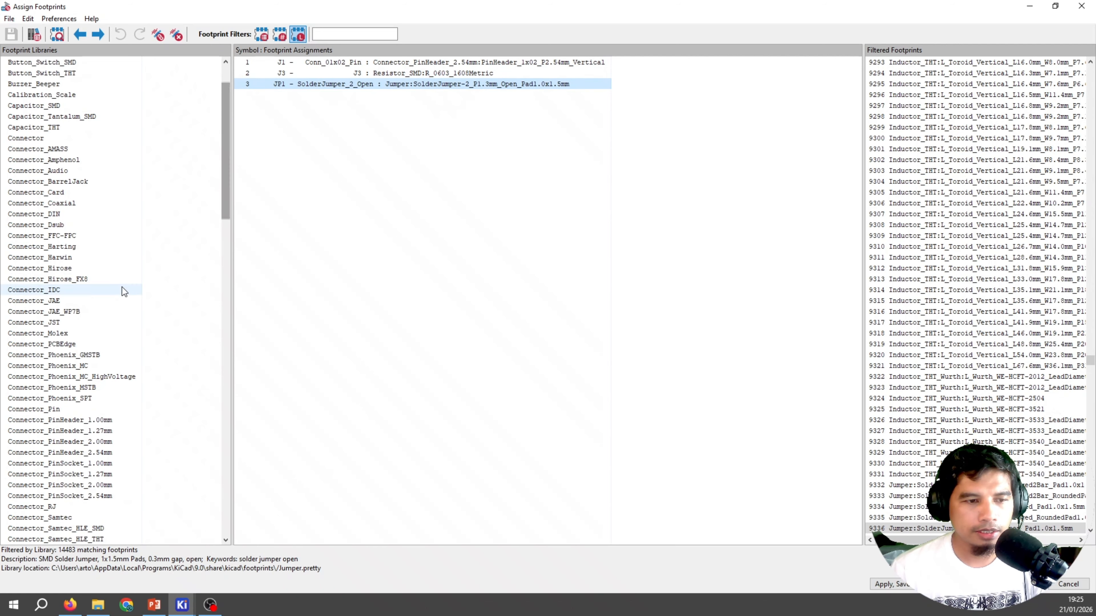
scroll(122, 287, "down", 3)
scroll(99, 367, "down", 9)
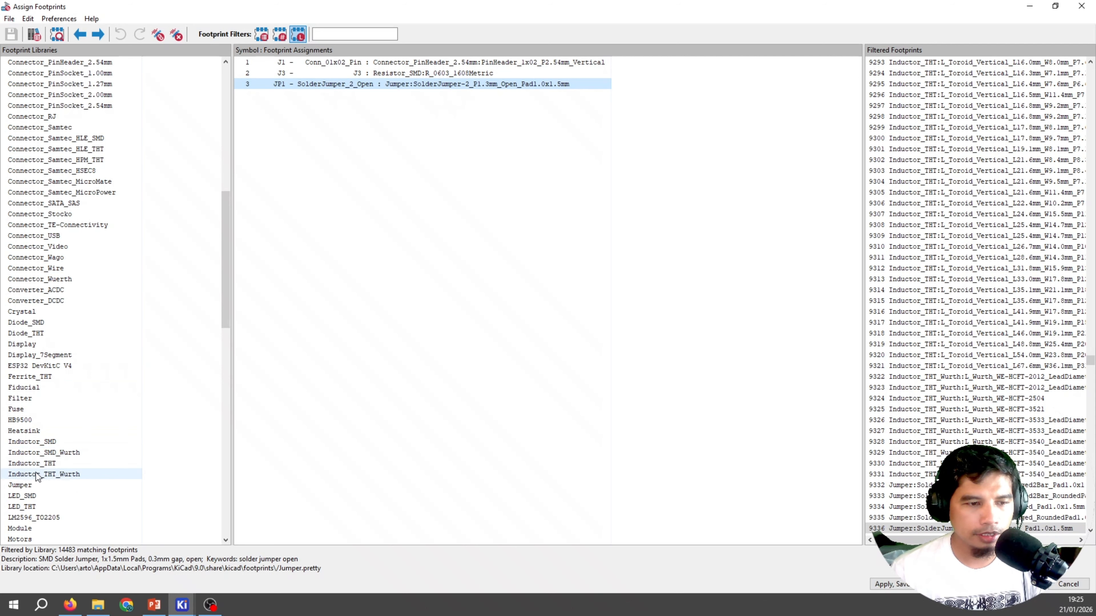
left_click(36, 484)
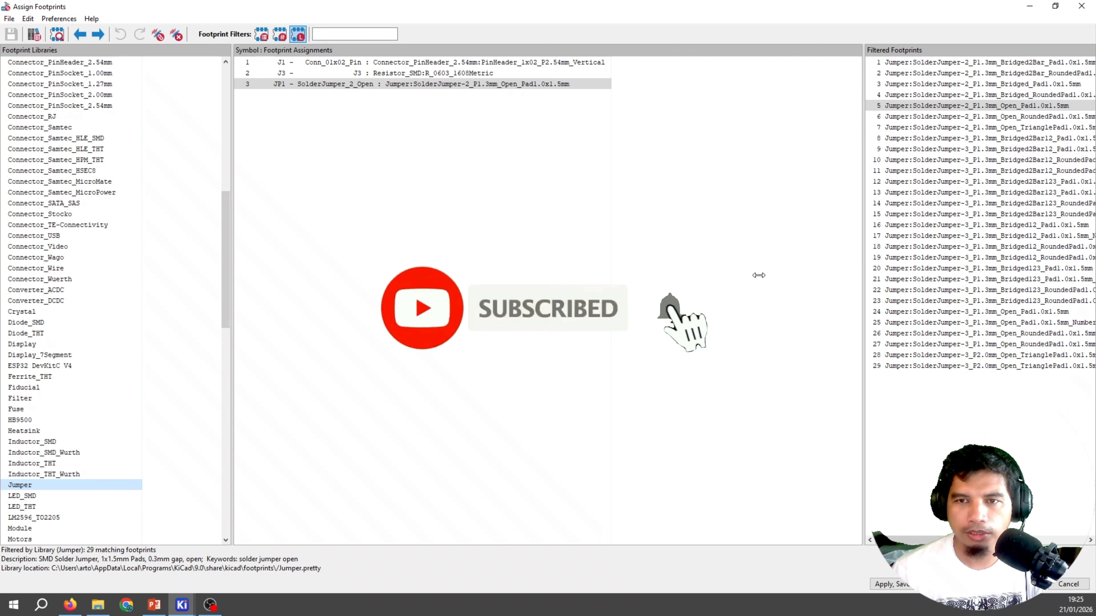
Step: Widen the filtered footprint list and preview SolderJumper-2_P1.3mm_Open_RoundedPad1.0x1.5mm up close
left_click_drag(711, 279, 711, 280)
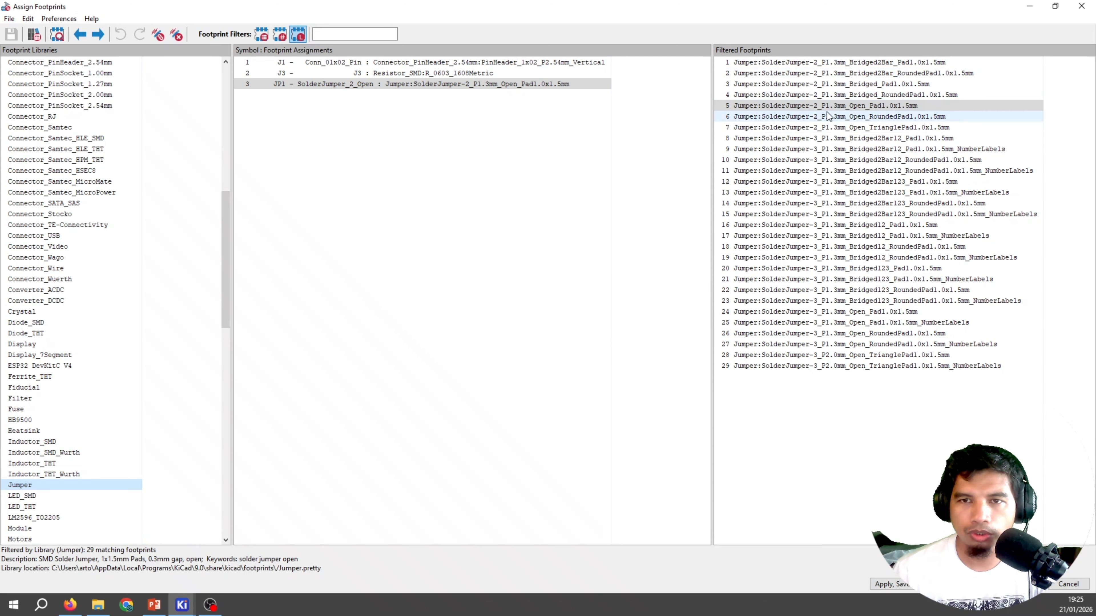
left_click(843, 117)
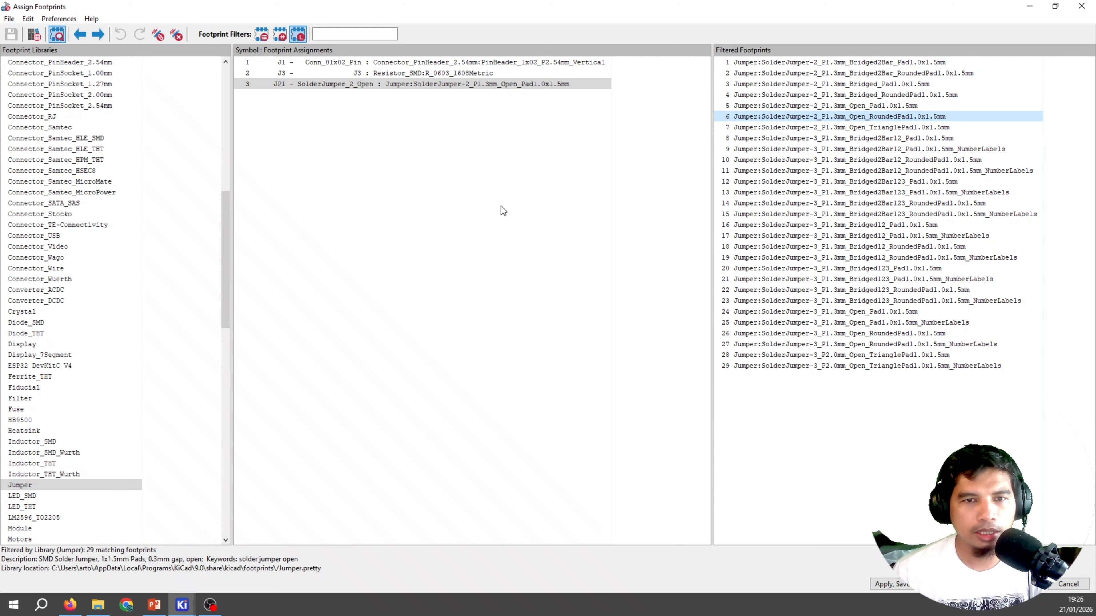
scroll(551, 309, "up", 5)
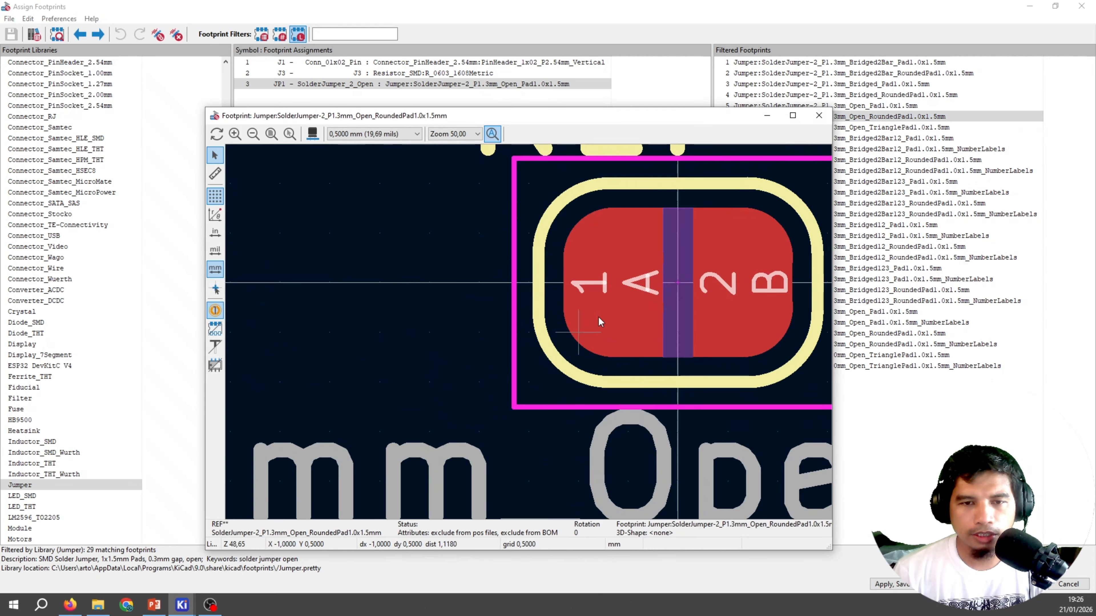
scroll(656, 283, "down", 1)
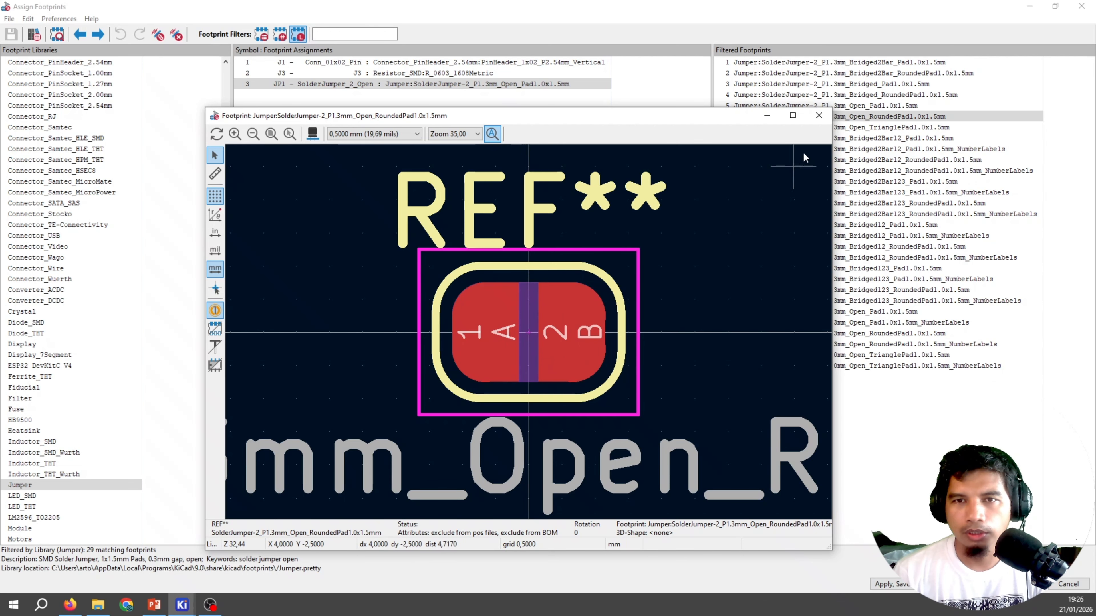
left_click(819, 115)
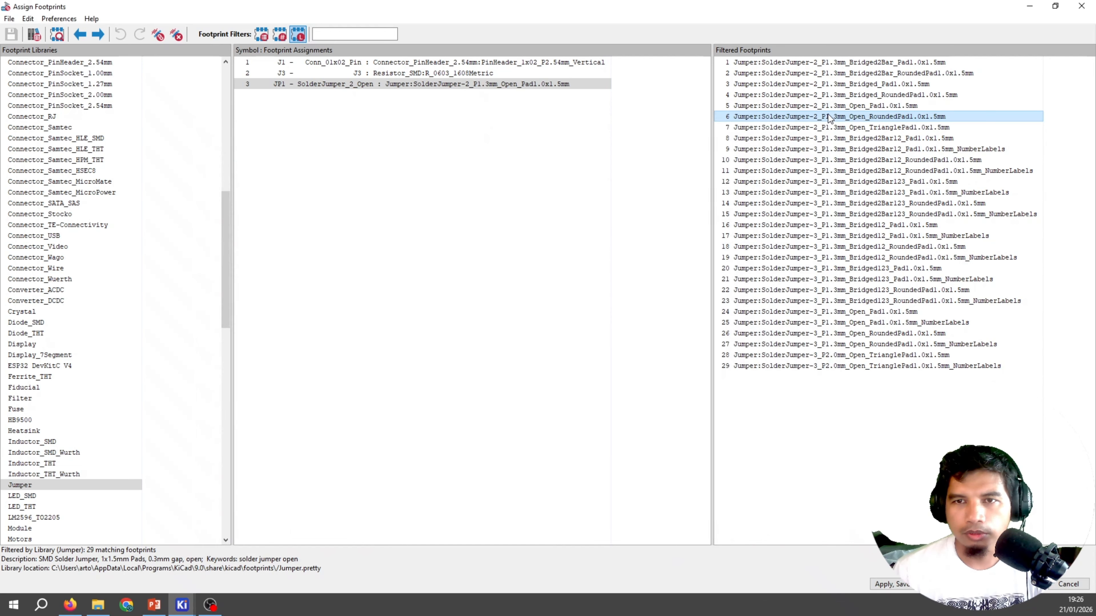
Step: Preview the SolderJumper-2_P1.3mm_Open_TrianglePad1.0x1.5mm footprint up close
left_click(848, 126)
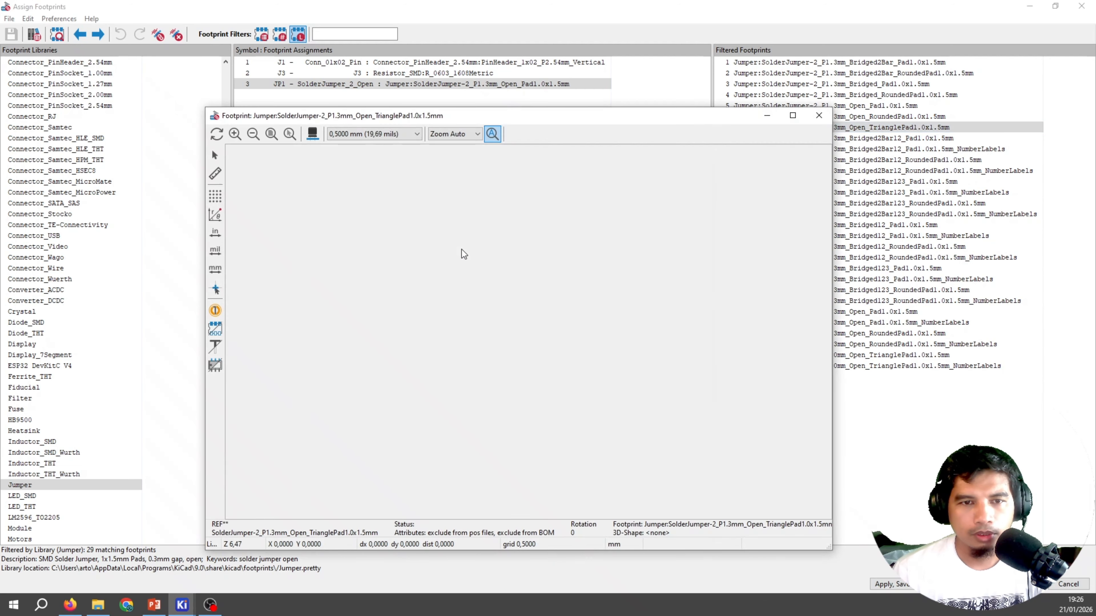
scroll(531, 333, "up", 6)
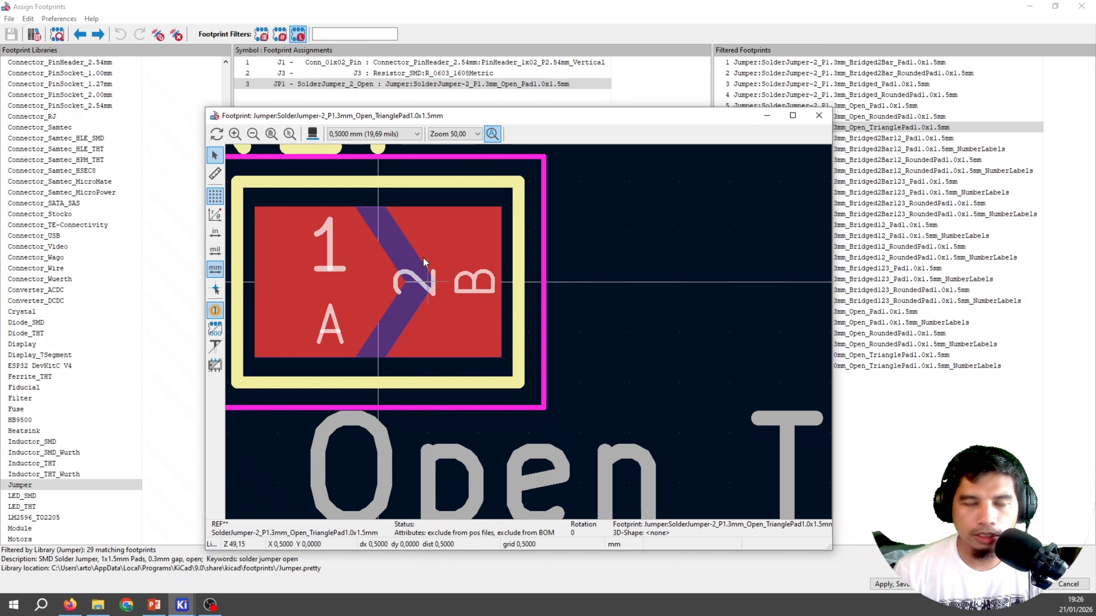
left_click(823, 123)
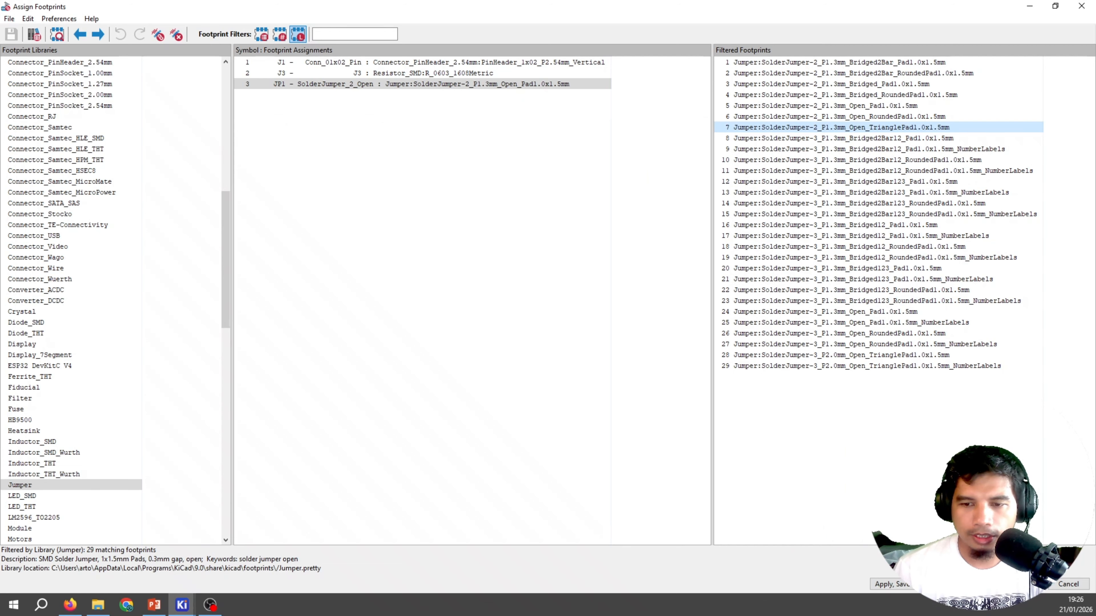
Step: Cancel the footprint assignment, return to the KiCad schematic, and reopen the footprint assignment tool
left_click(1068, 585)
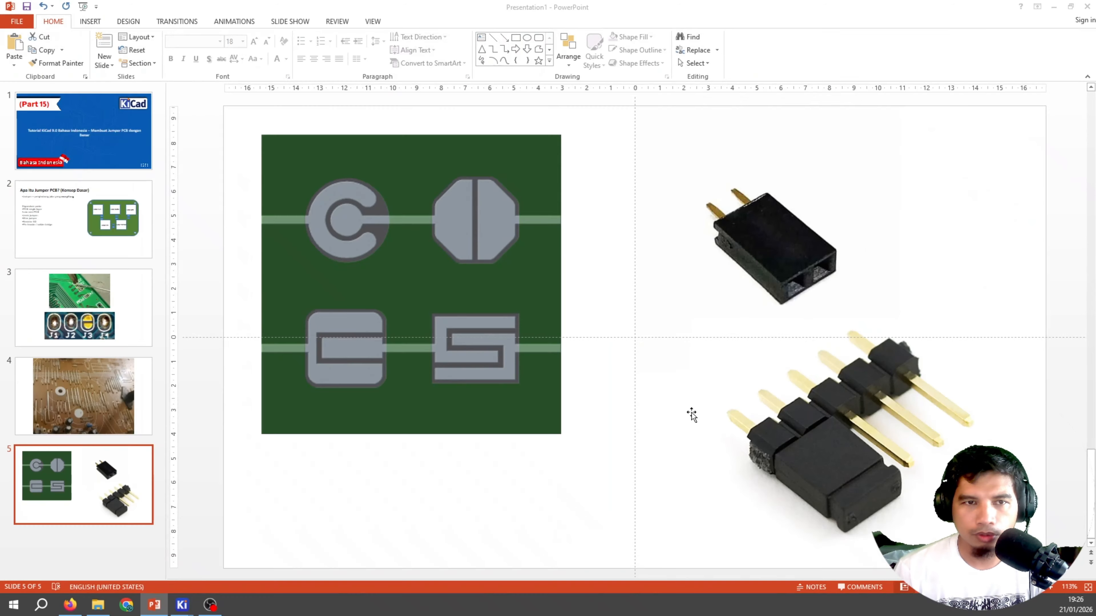
mouse_move(188, 609)
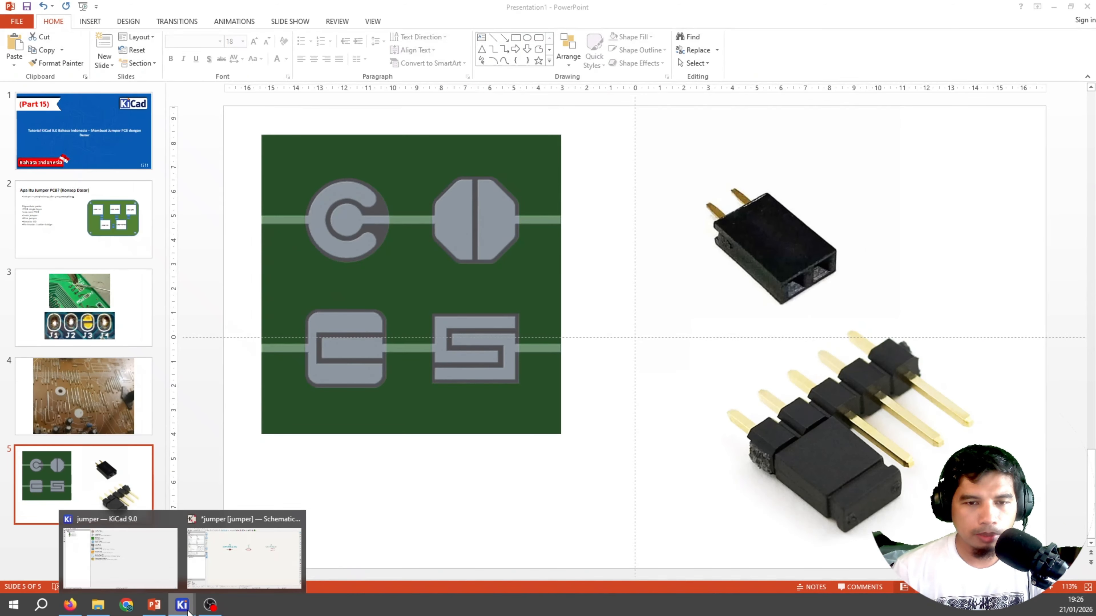
left_click(216, 561)
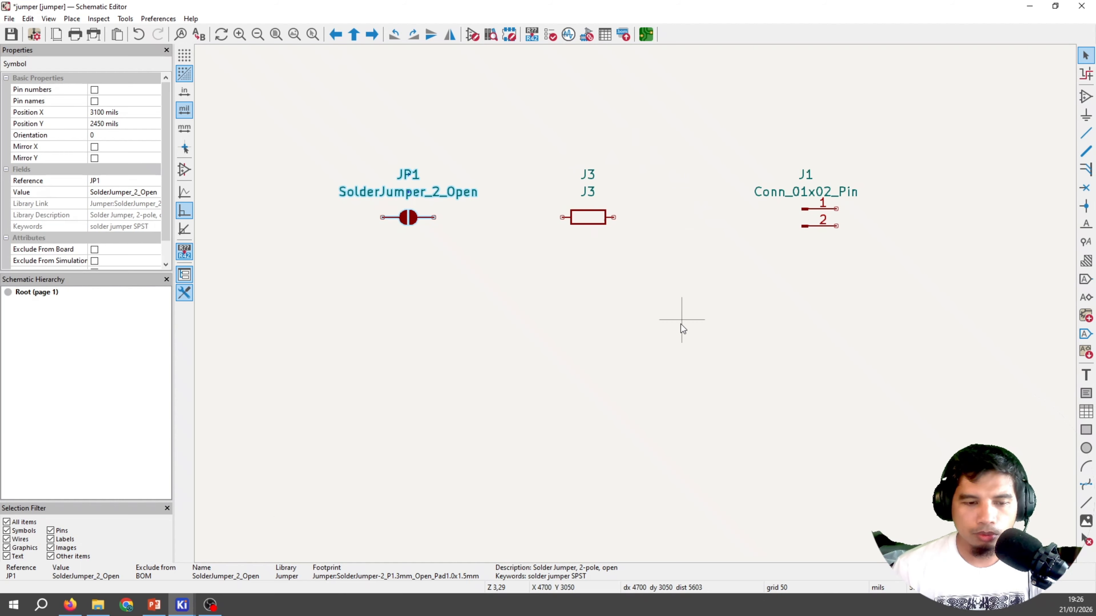
mouse_move(187, 612)
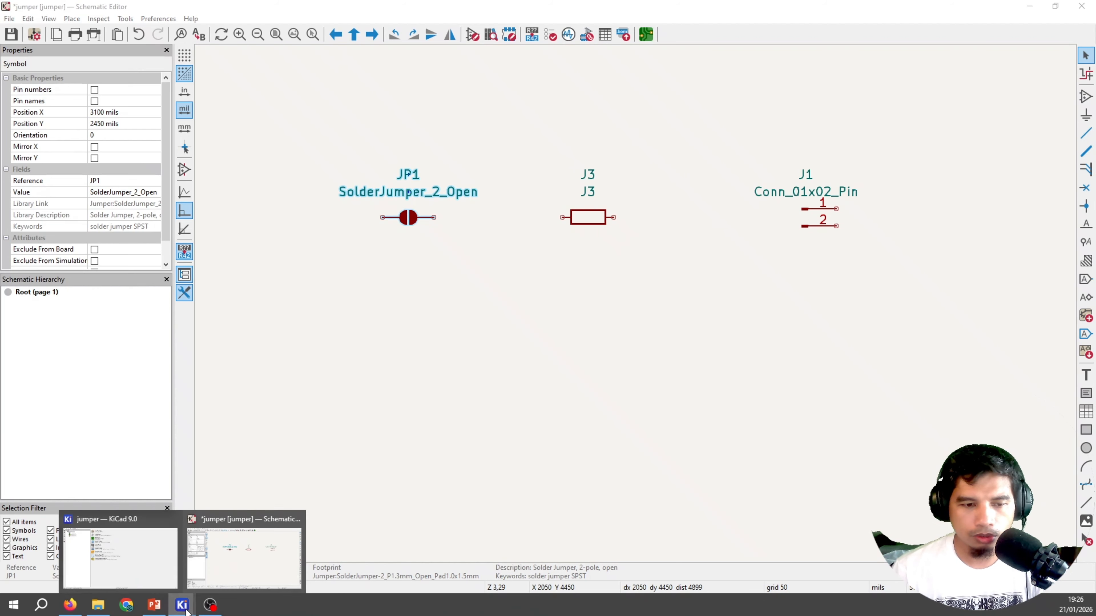
left_click(248, 552)
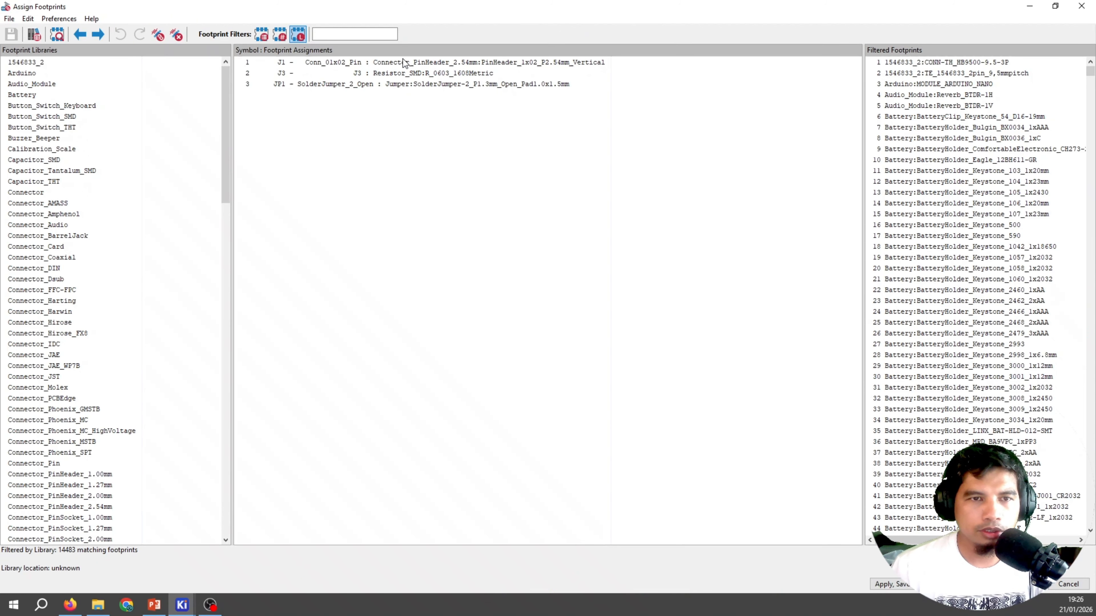
Step: Select the J3 entry and filter the footprints by the Resistor_SMD library, briefly checking Resistor_THT
left_click(406, 69)
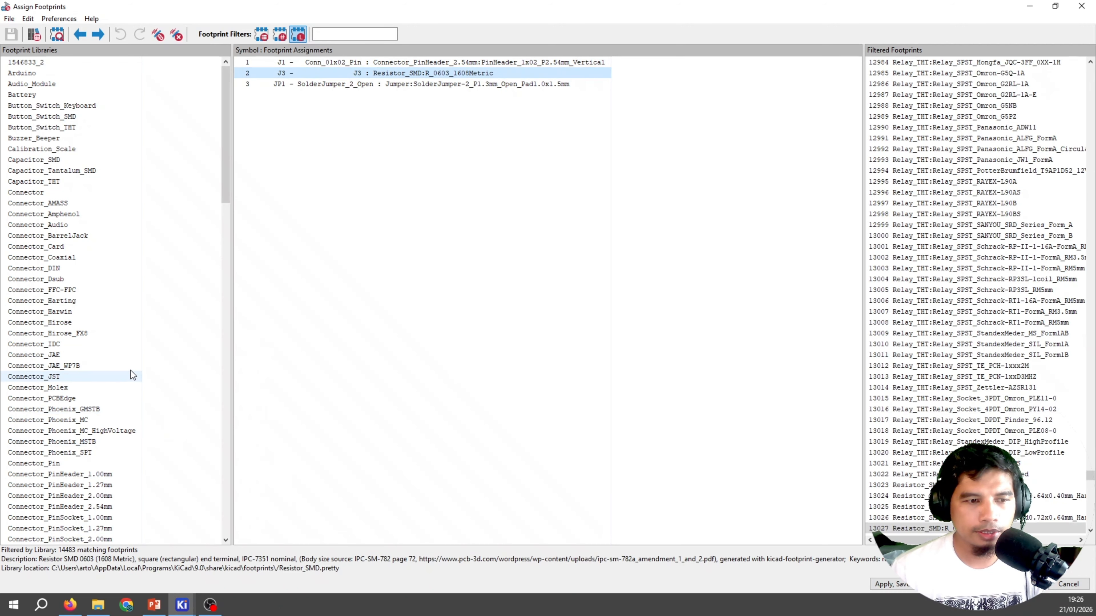
scroll(127, 371, "down", 4)
scroll(126, 377, "down", 7)
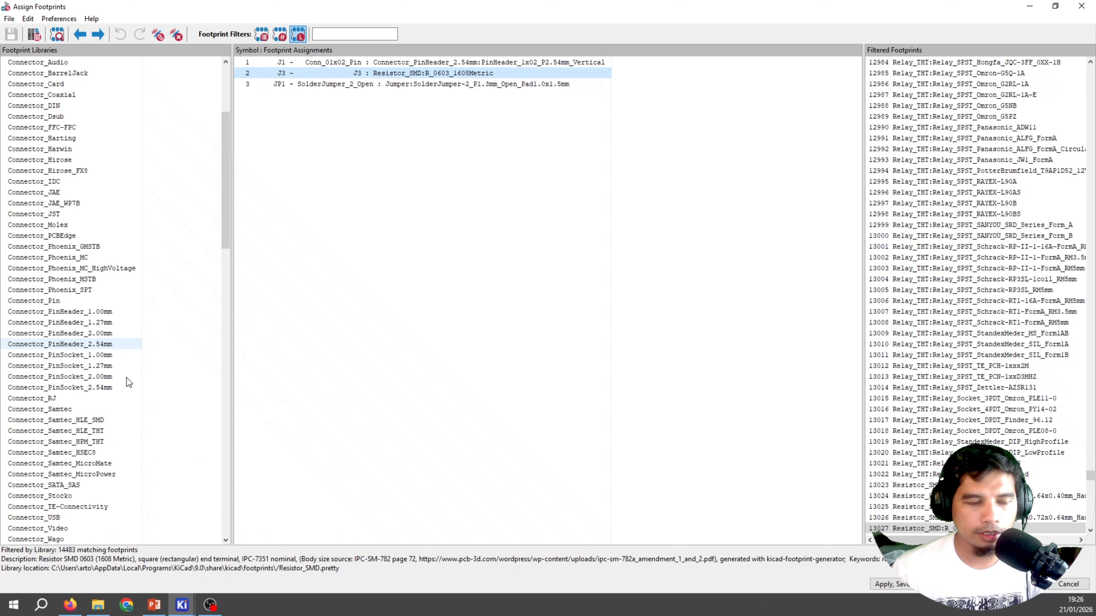
scroll(98, 376, "down", 13)
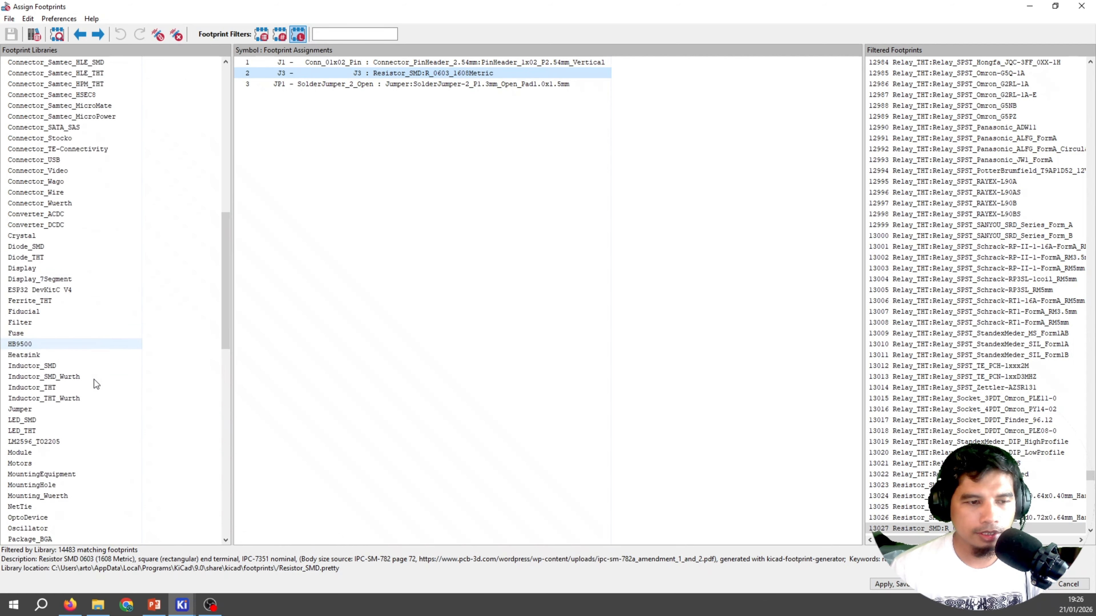
scroll(92, 384, "down", 3)
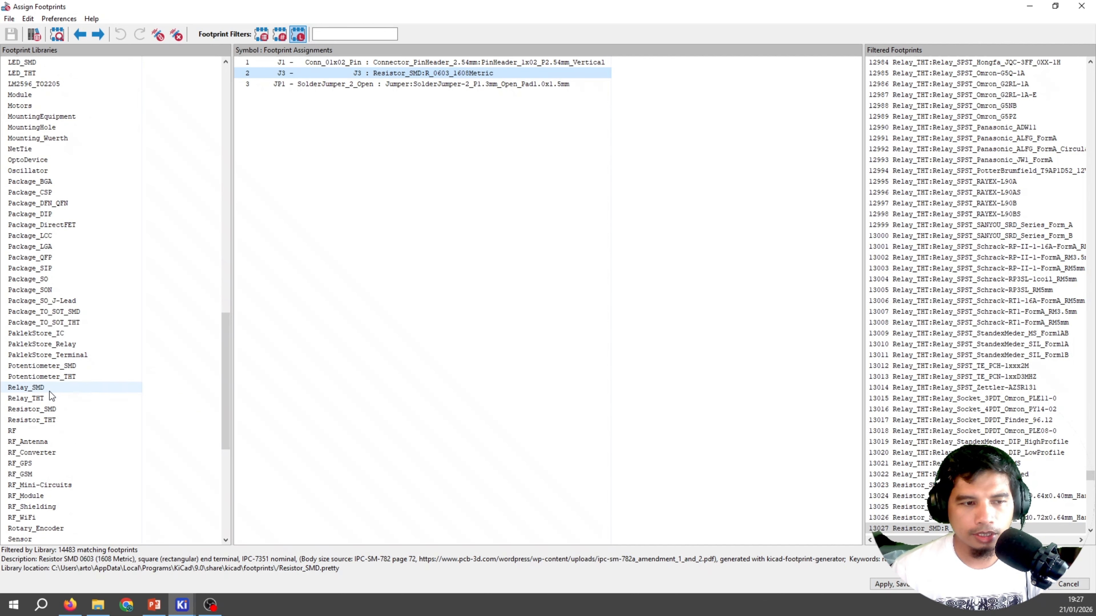
left_click(58, 409)
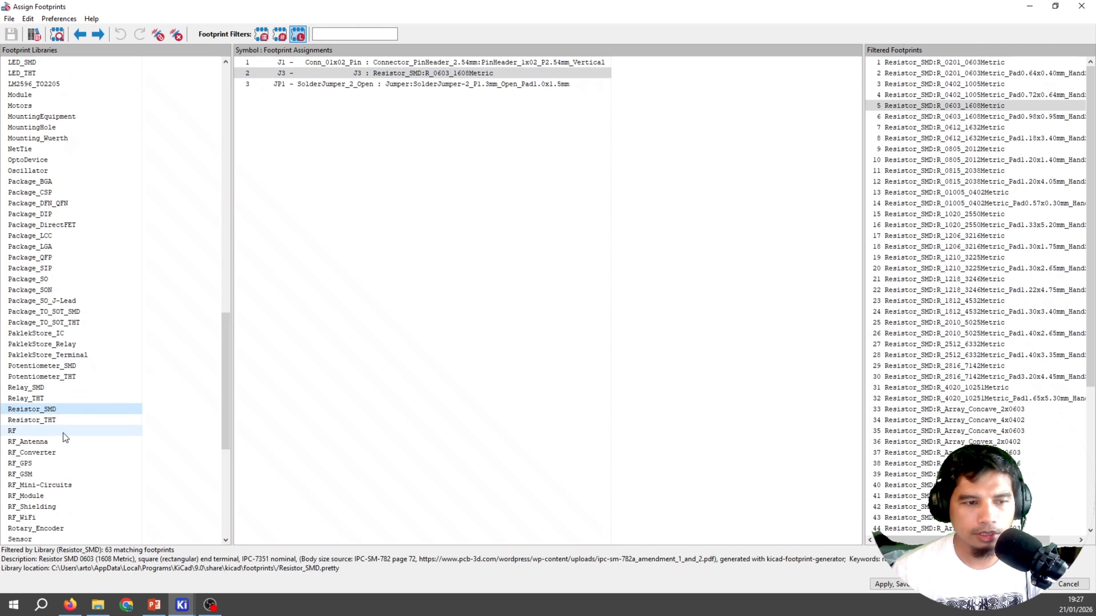
left_click(67, 422)
left_click(77, 408)
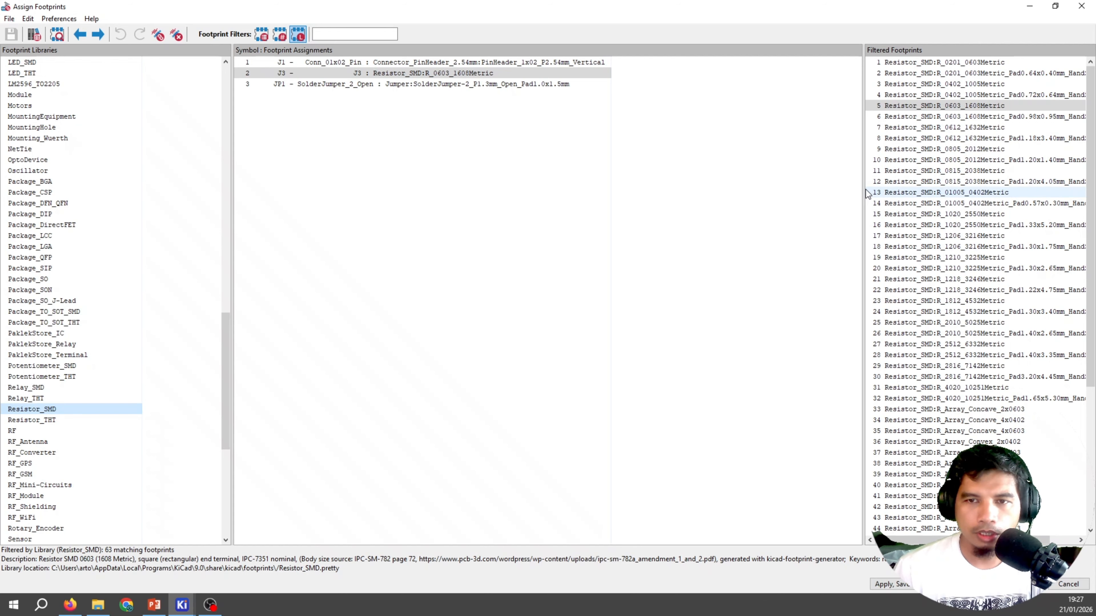
Step: Widen the filtered footprint list and compare the Resistor_SMD footprints with those in Resistor_THT
left_click_drag(863, 186, 739, 208)
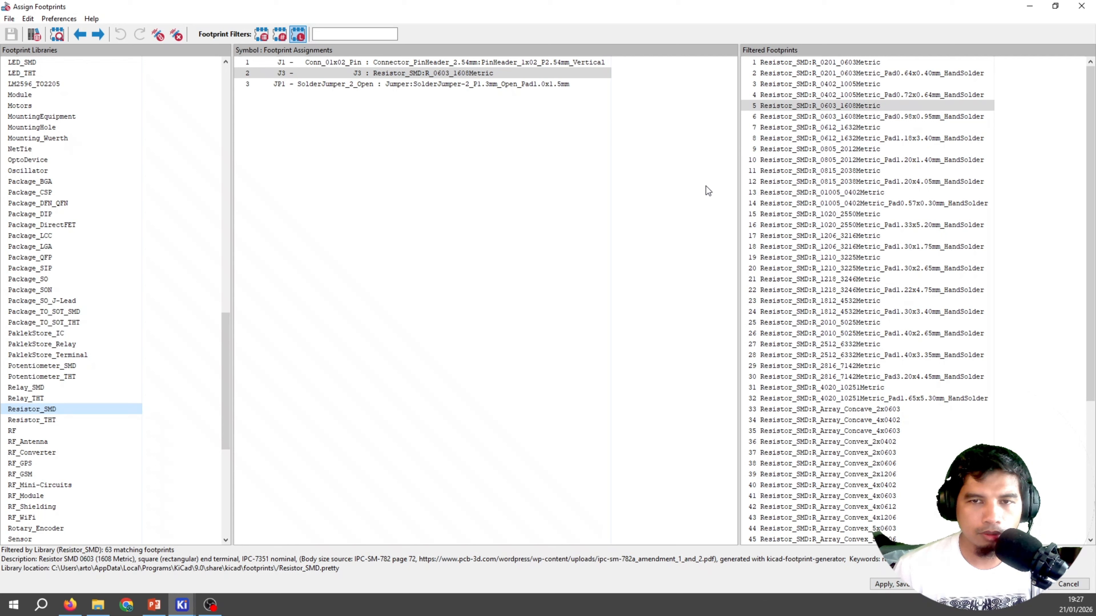
left_click(830, 106)
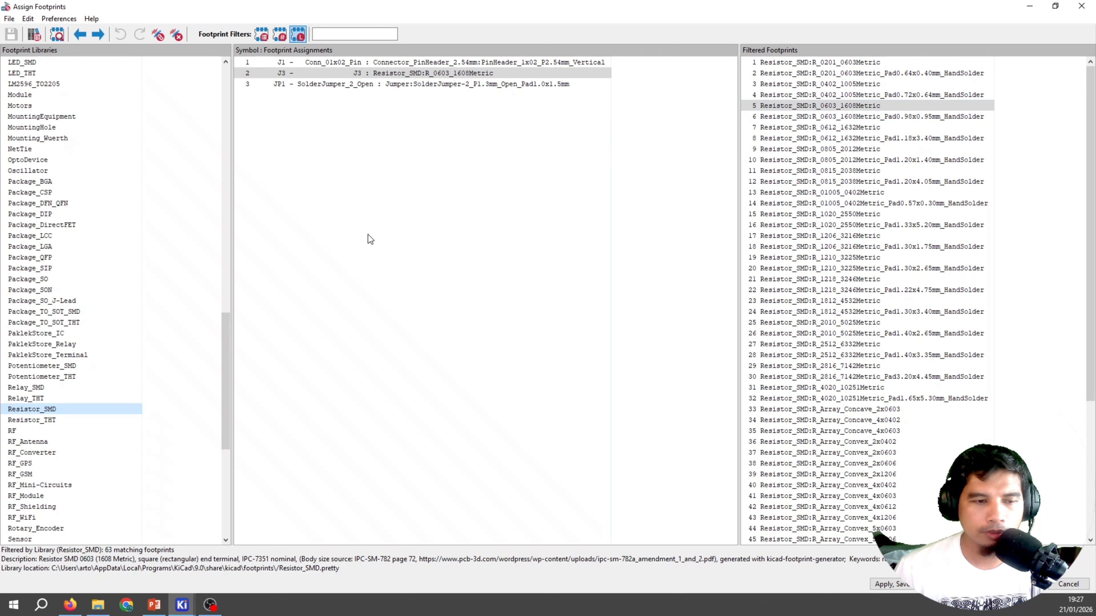
left_click(60, 419)
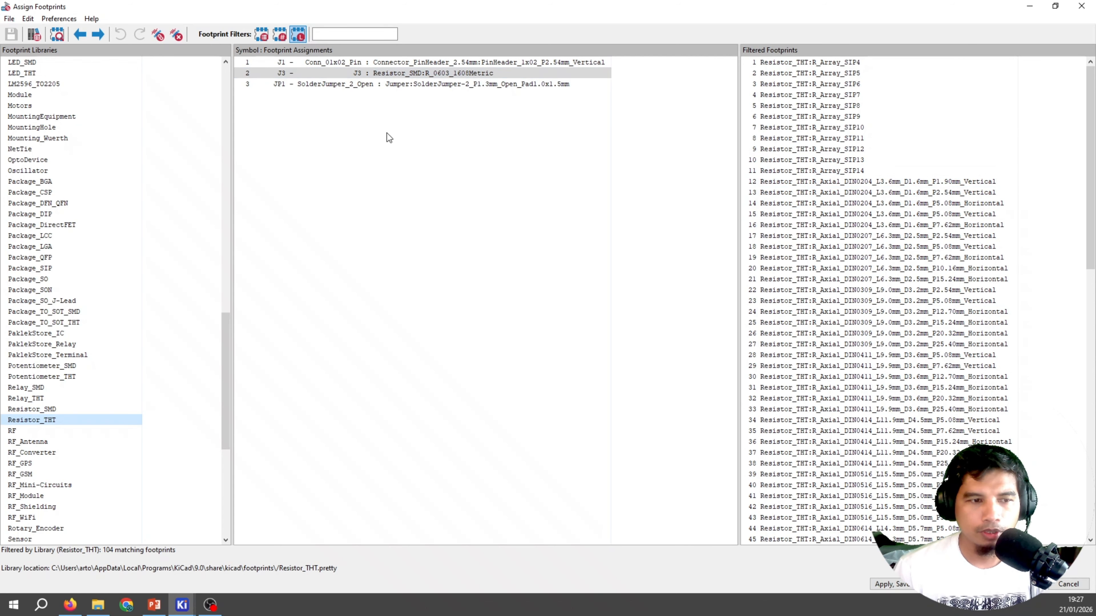
left_click(57, 410)
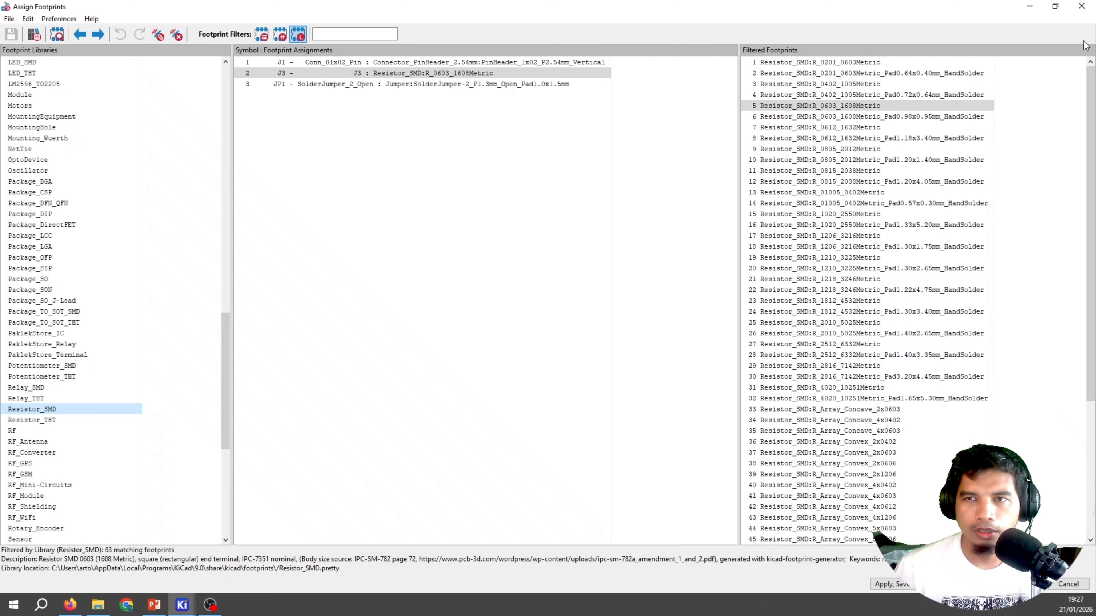
Step: Close the footprint assignment window, switch to the PCB Editor and inspect the J1, J3 and JP1 footprints
left_click(1082, 6)
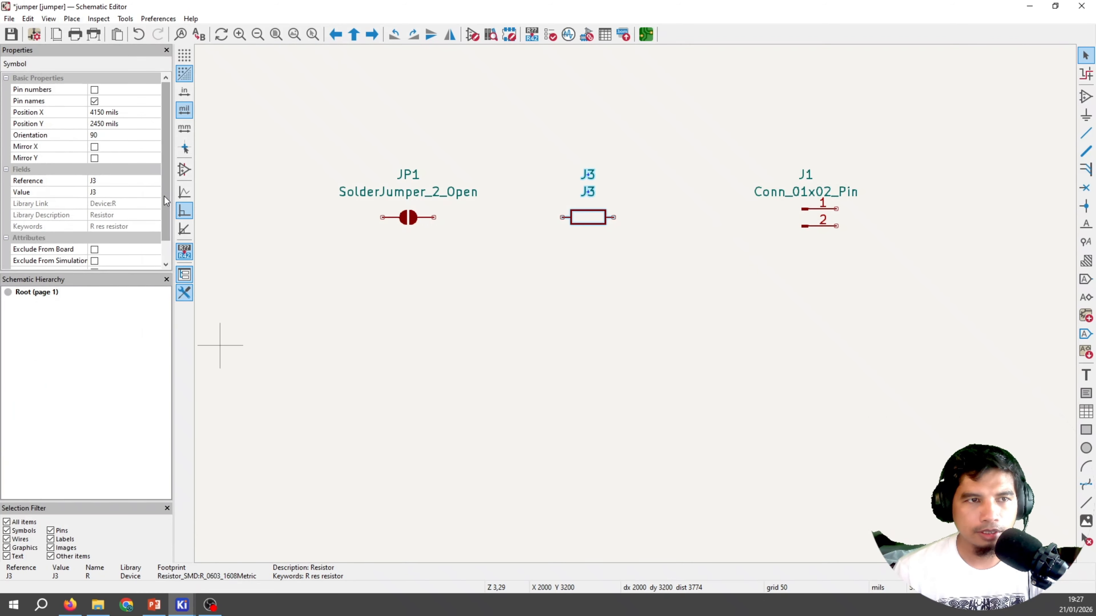
left_click(125, 20)
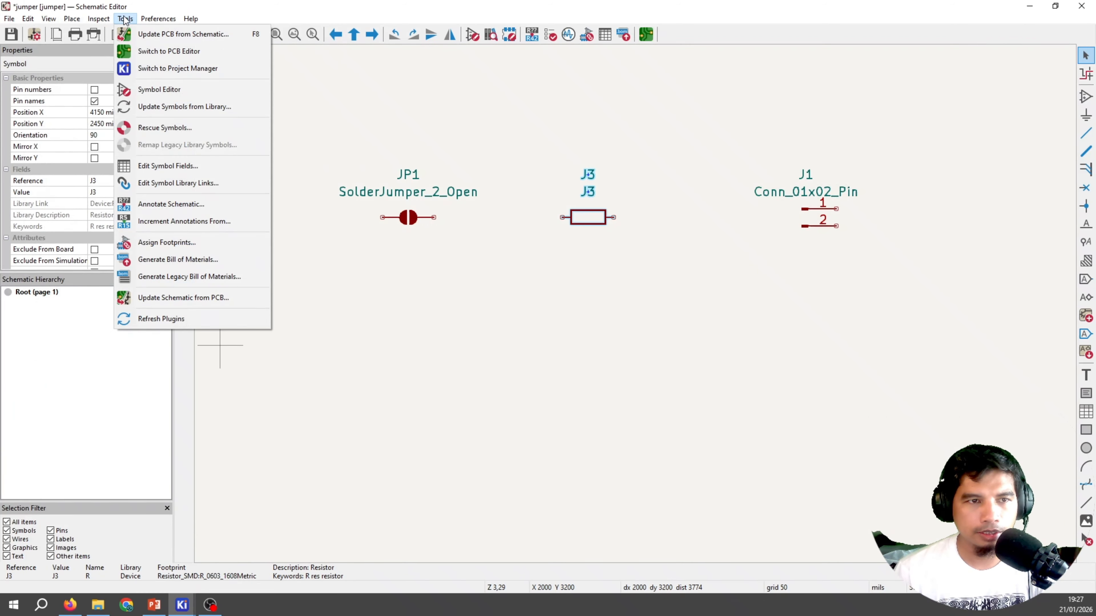
mouse_move(189, 610)
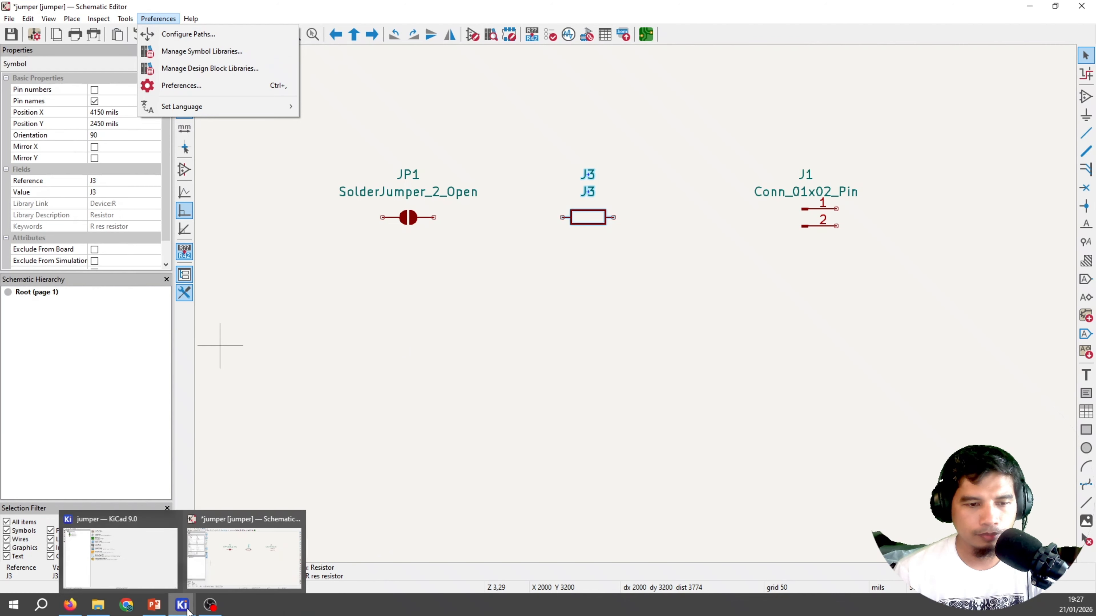
mouse_move(126, 20)
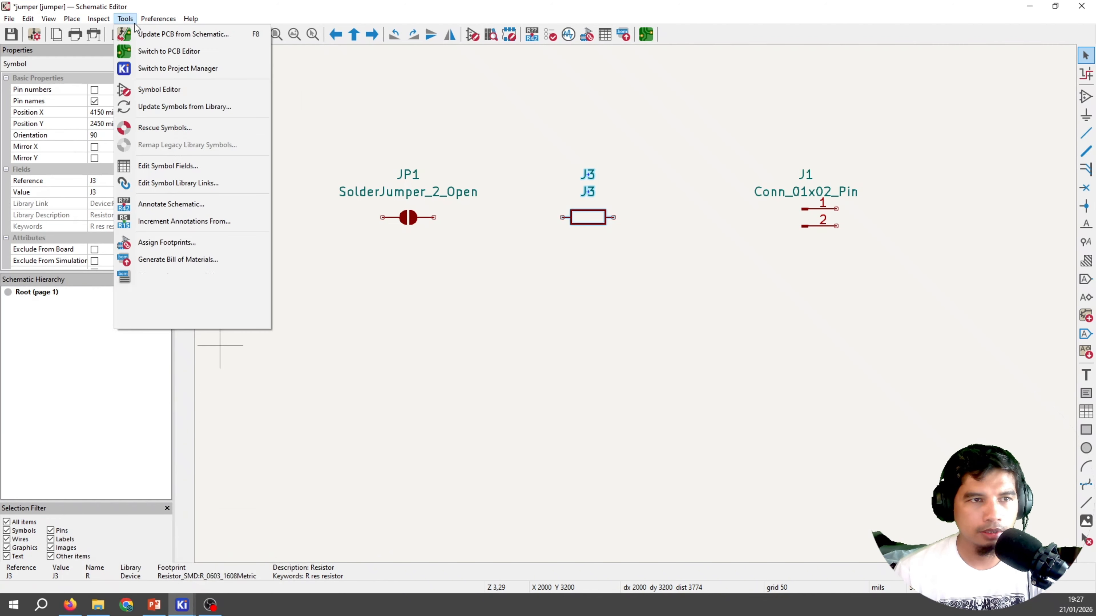
left_click(309, 85)
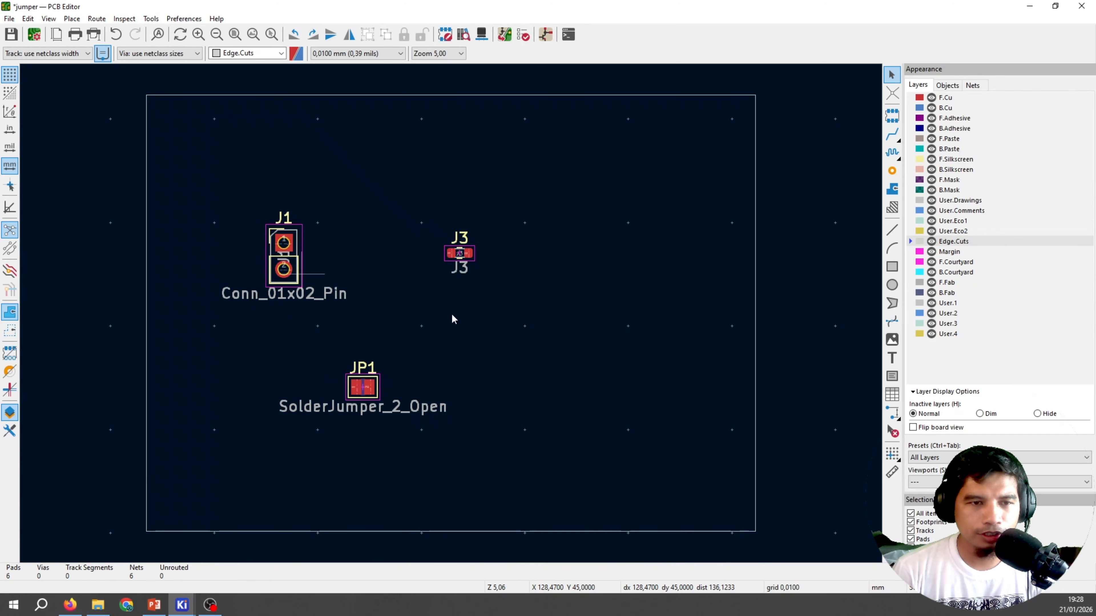
scroll(452, 318, "up", 3)
scroll(228, 214, "down", 2)
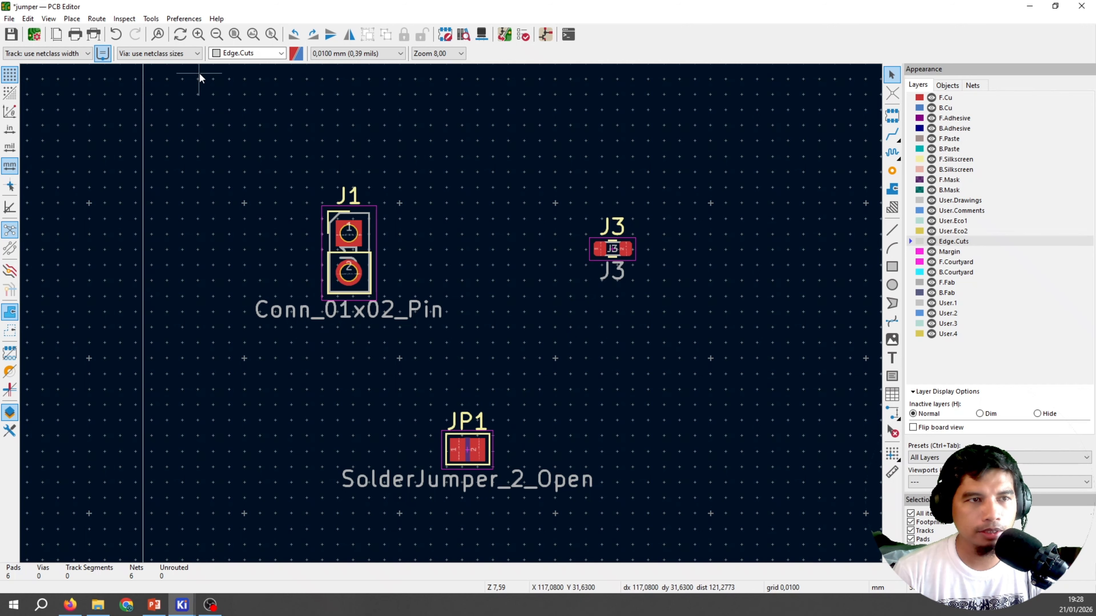
Step: Open the board in the 3D Viewer, maximize its window and inspect the J1, J3 and JP1 pads
left_click(48, 19)
left_click(56, 68)
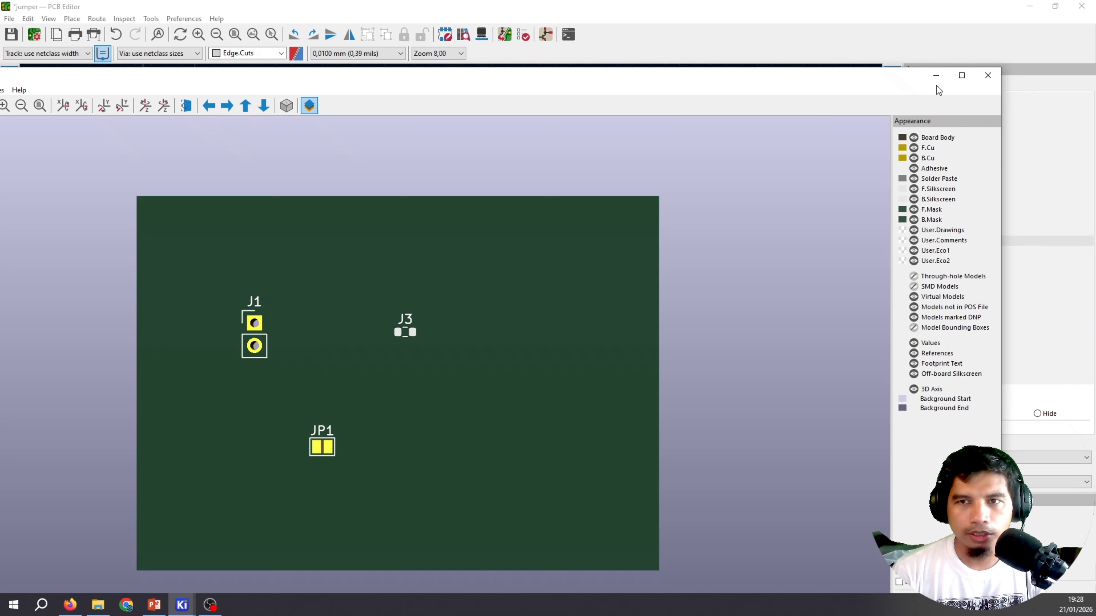
left_click(962, 76)
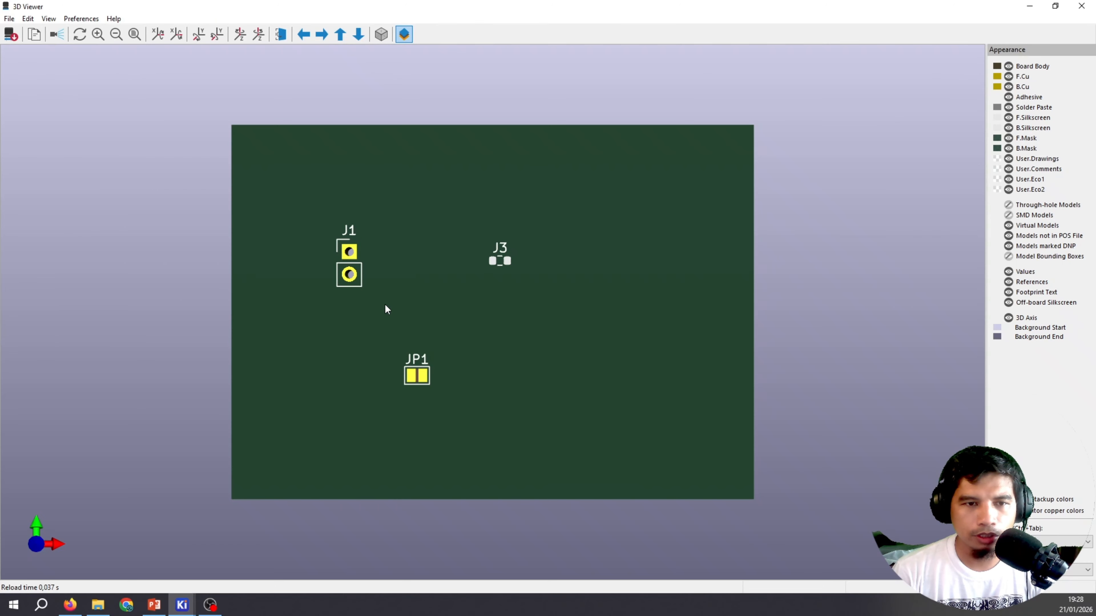
scroll(417, 319, "up", 2)
middle_click_drag(418, 320, 501, 274)
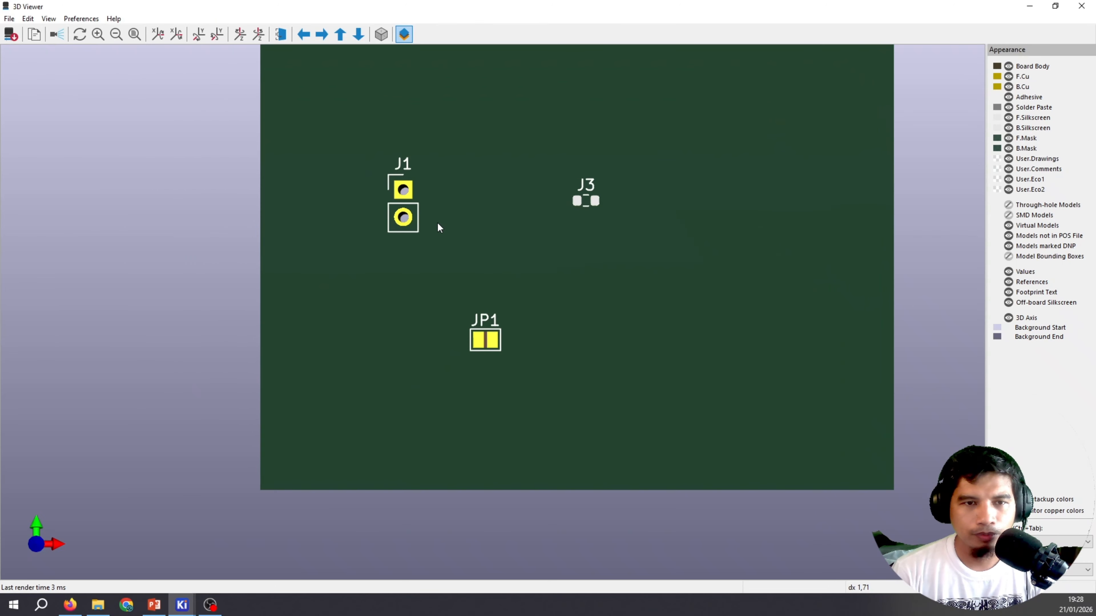
scroll(438, 225, "up", 1)
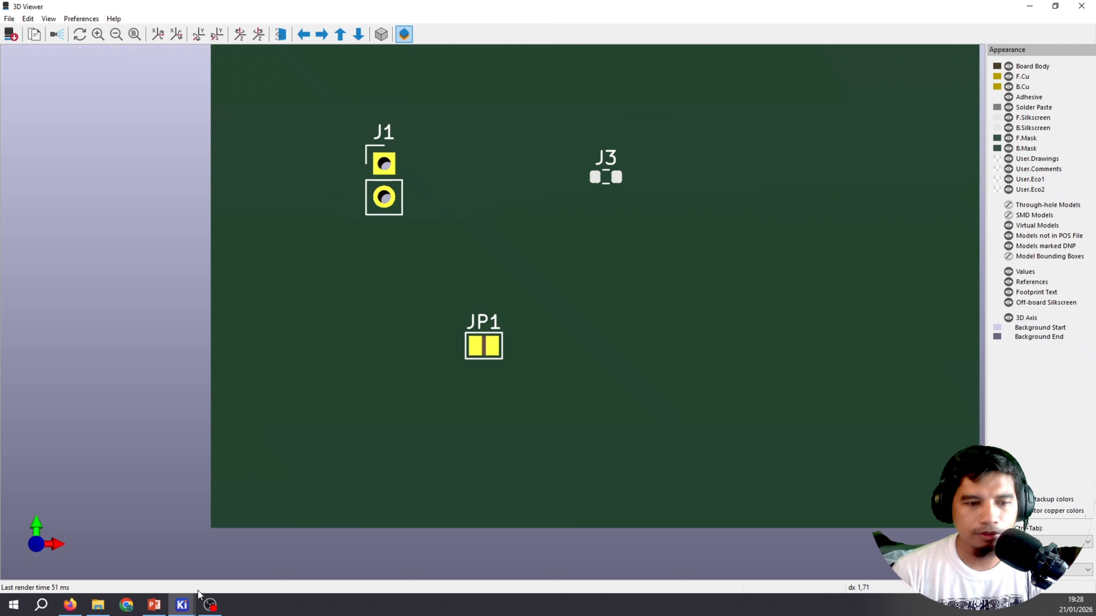
Step: Compare the solder jumper and pin header pictures on PowerPoint slide 5 with the board in KiCad's 3D Viewer
left_click(154, 605)
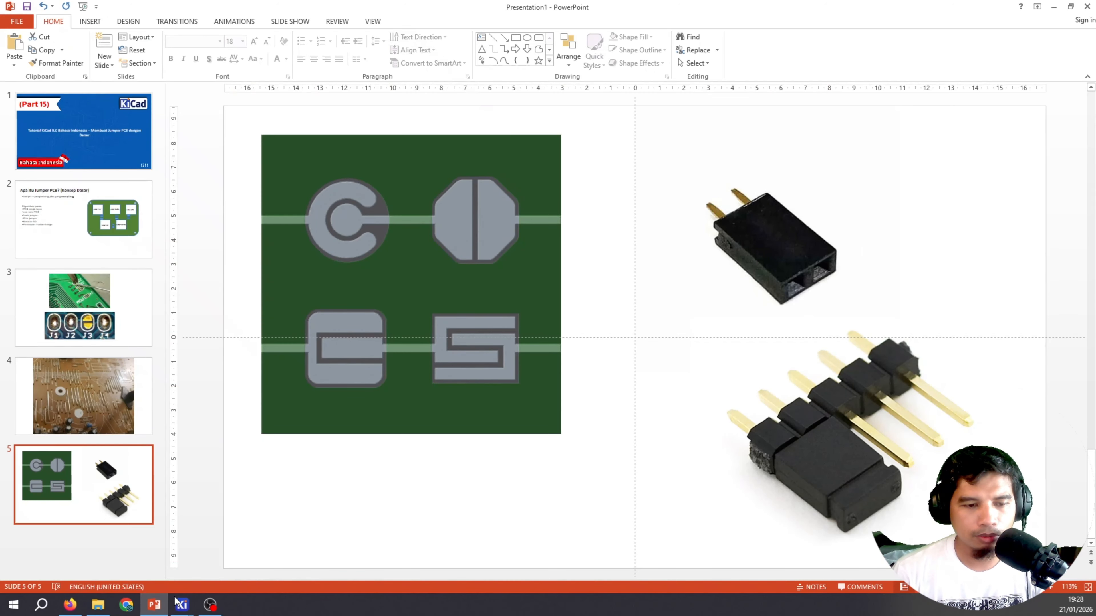
mouse_move(182, 605)
left_click(380, 556)
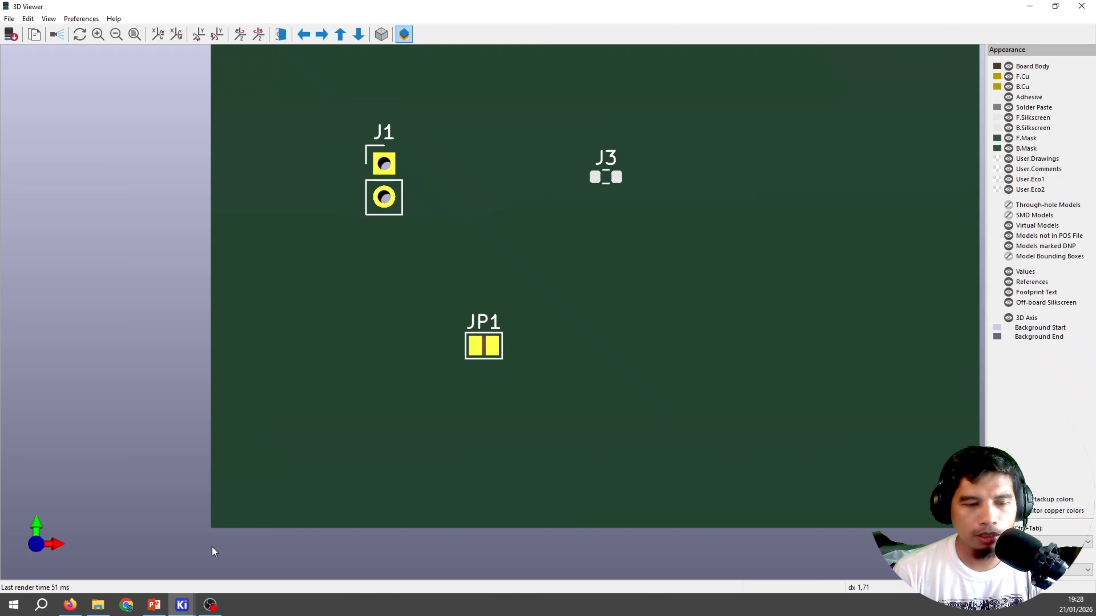
left_click(154, 605)
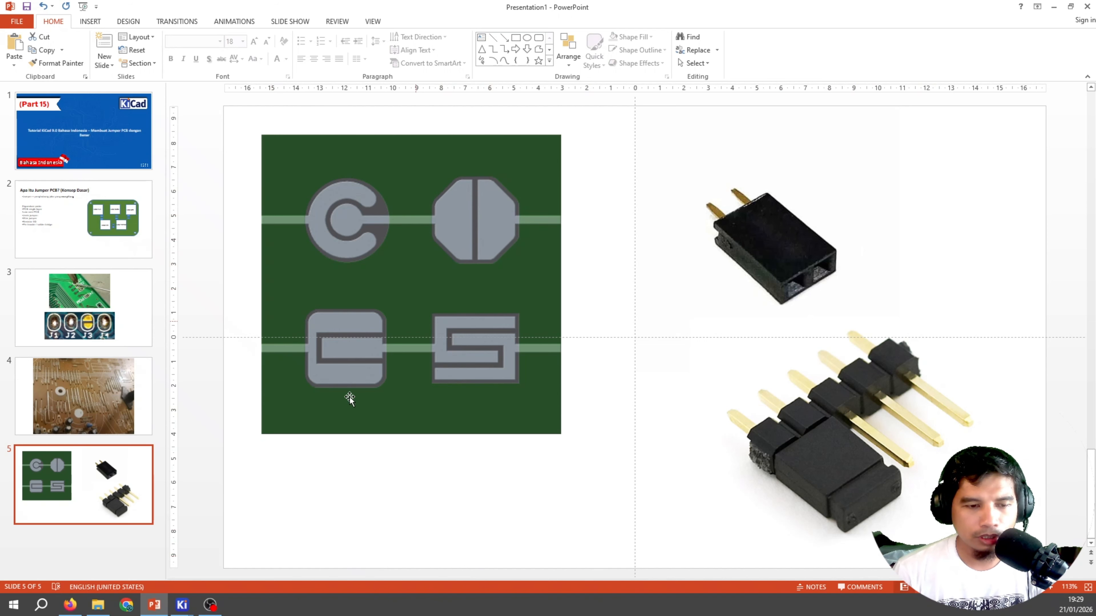
mouse_move(186, 611)
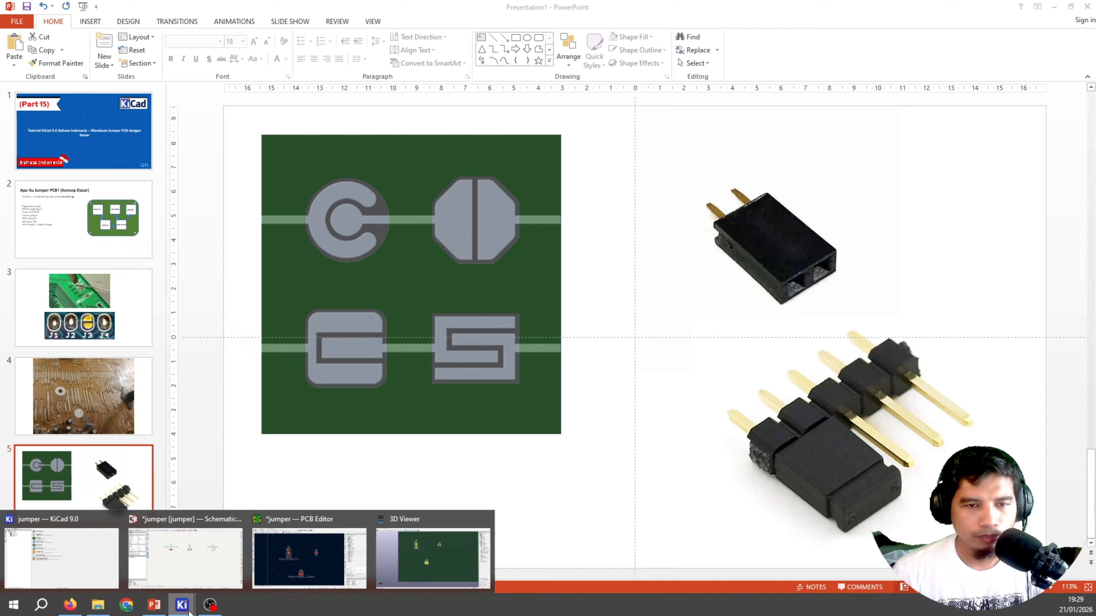
left_click(388, 559)
Step: Examine the J1, J3 and JP1 pads up close in 3D, and close the 3D Viewer
scroll(483, 350, "up", 1)
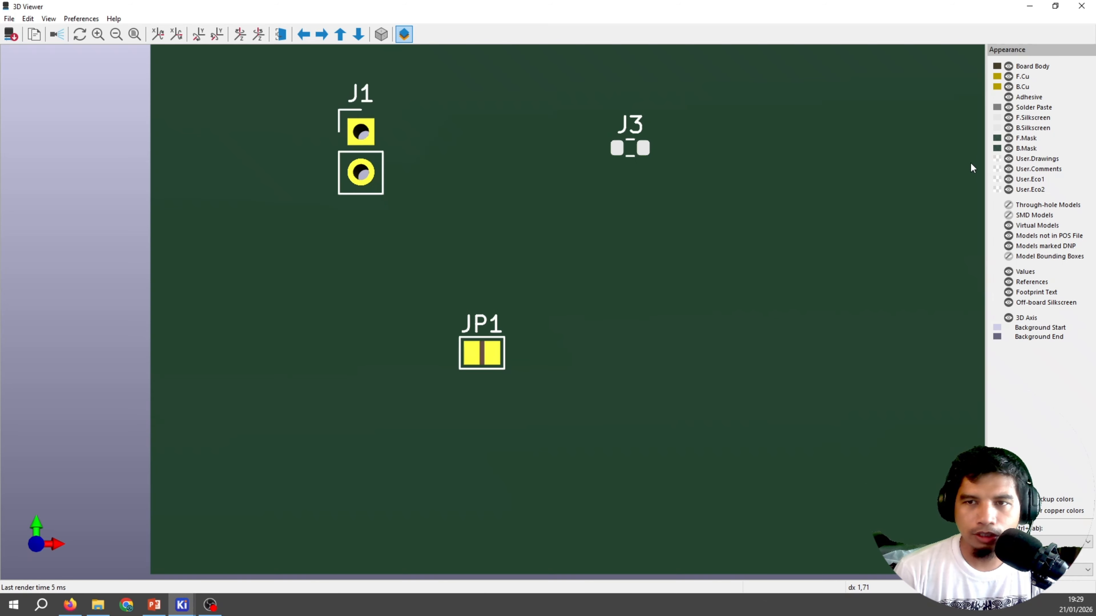
scroll(689, 132, "up", 1)
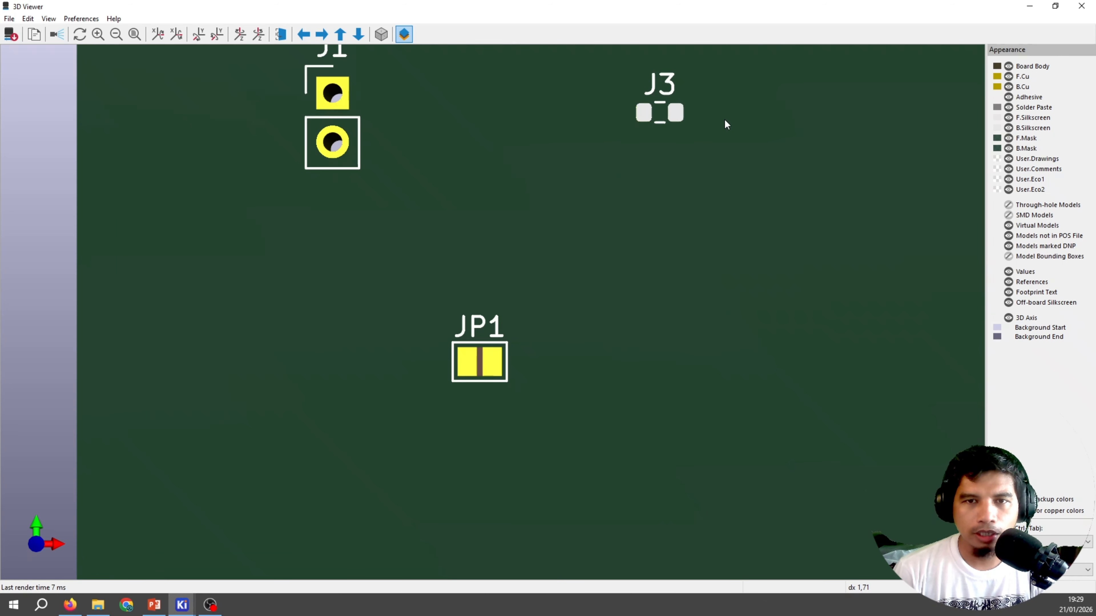
middle_click_drag(725, 121, 656, 178)
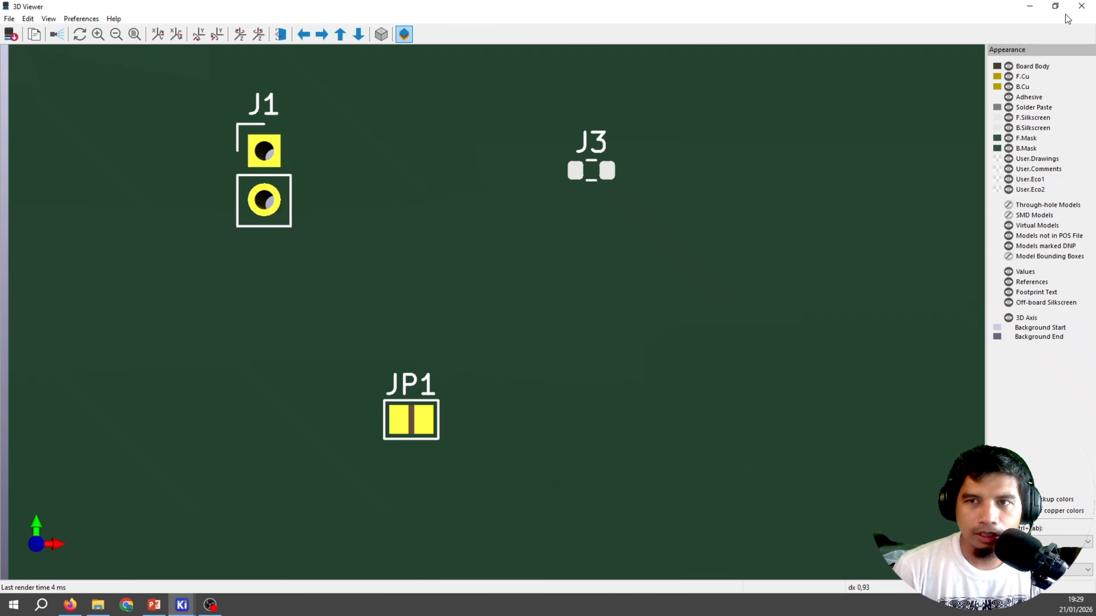
left_click(1082, 7)
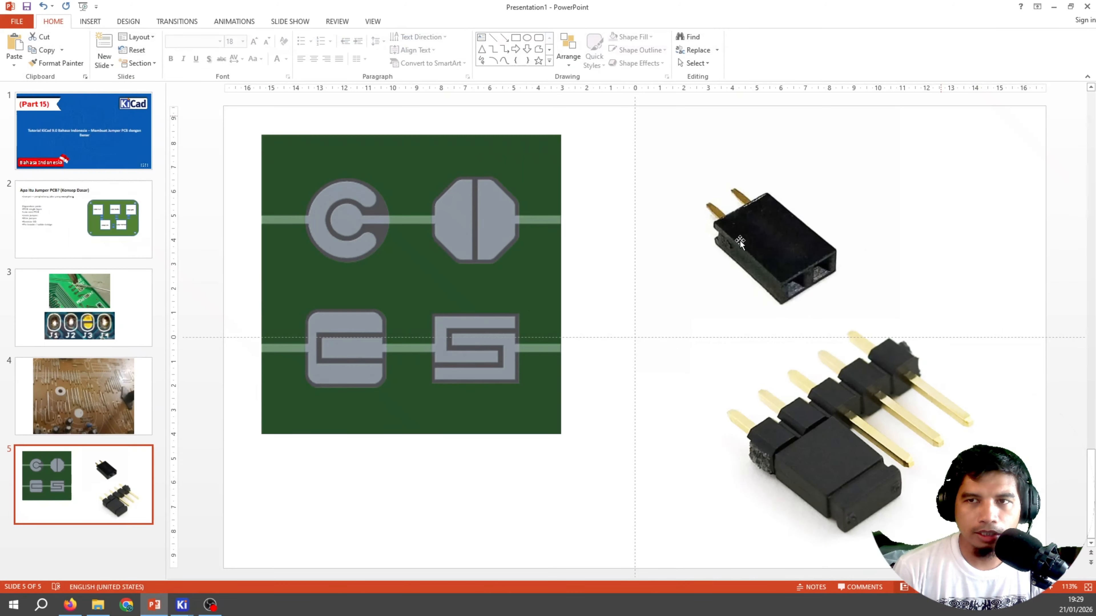
Step: Present slide 2, "Apa Itu Jumper PCB? (Konsep Dasar)", as a full-screen slide show in PowerPoint
left_click(100, 232)
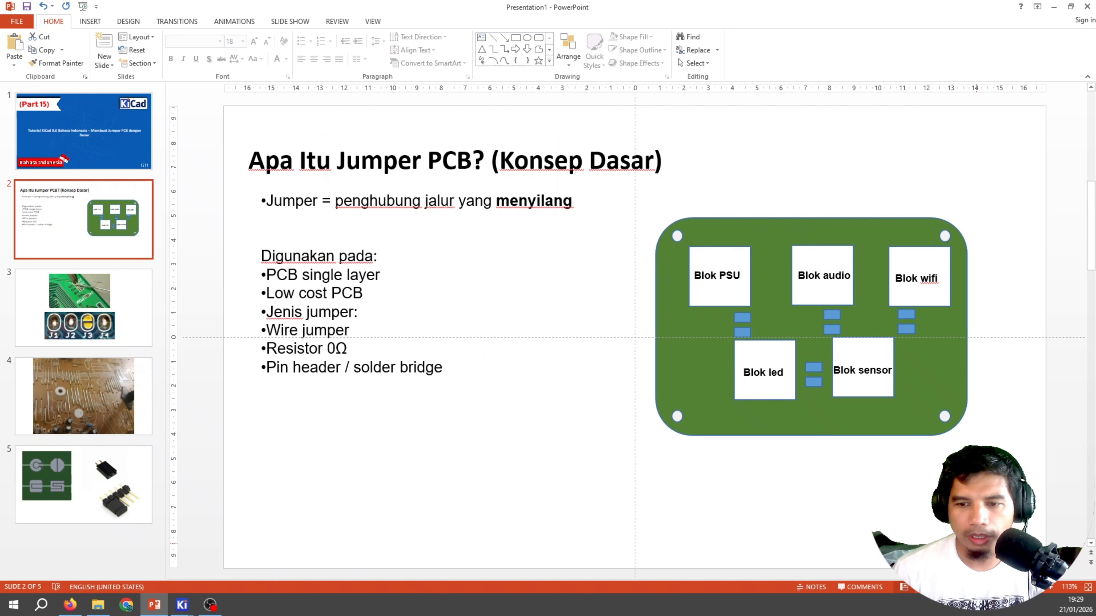
left_click(958, 587)
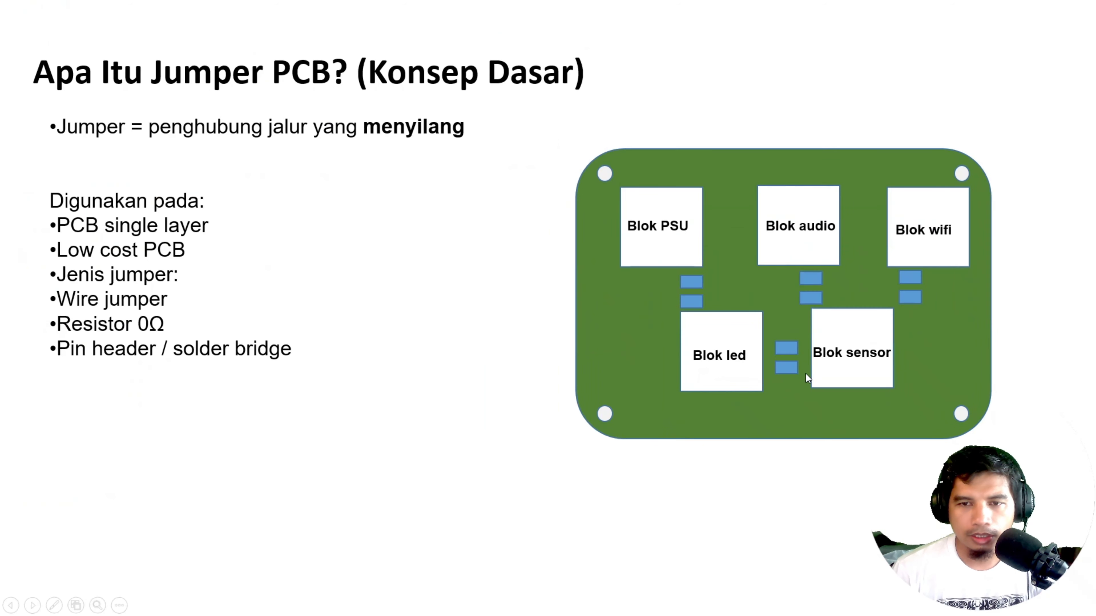